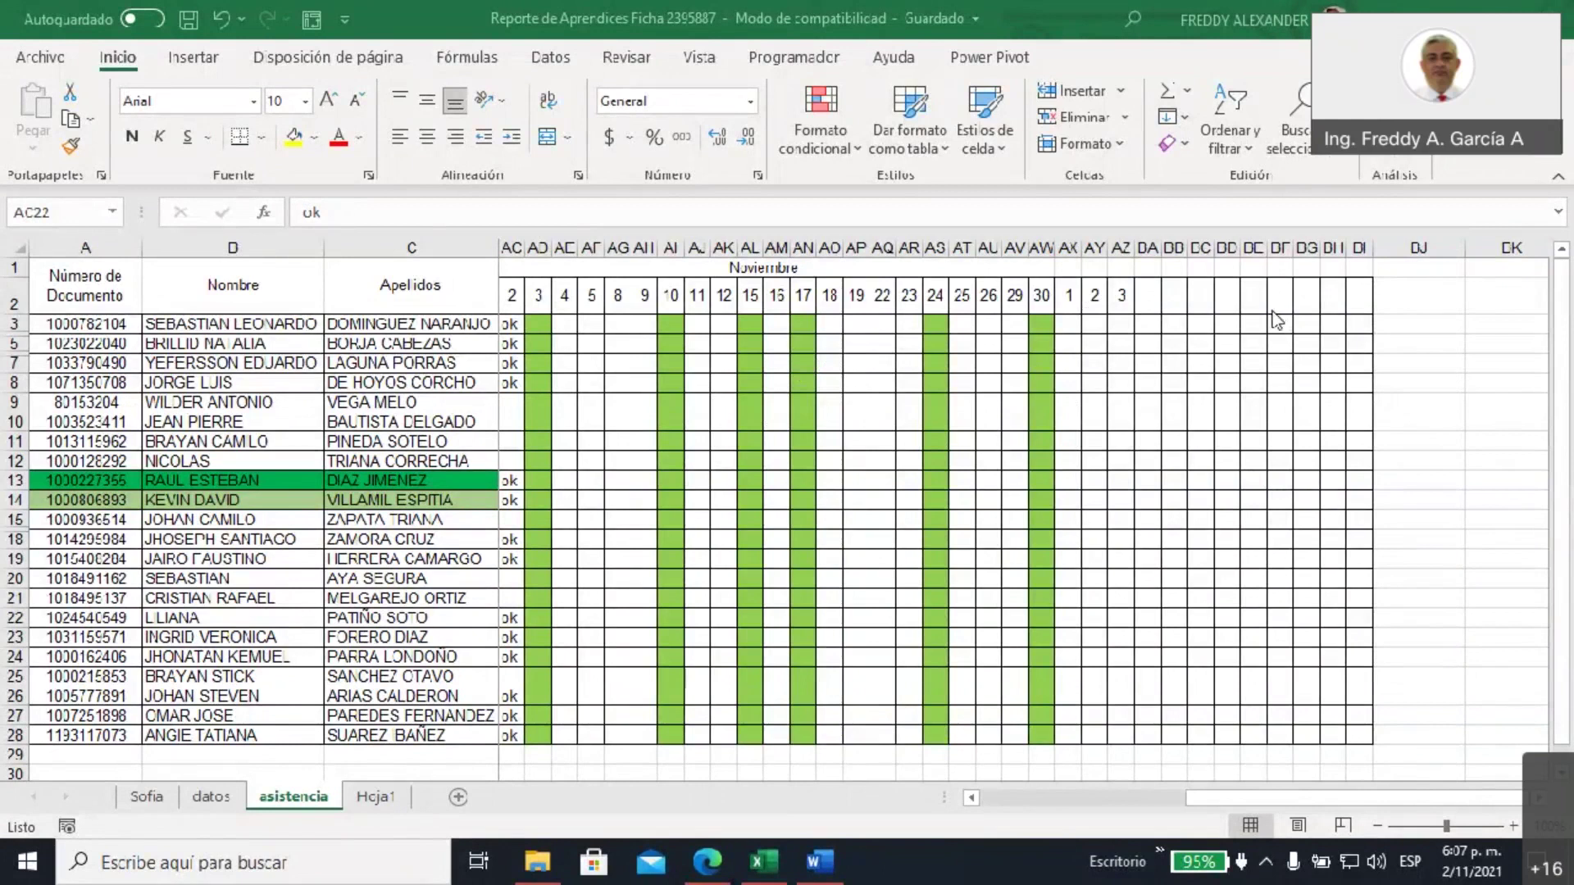
Mark attendance as "ok" for 2 November for the trainees in rows 9 and 21
click(512, 407)
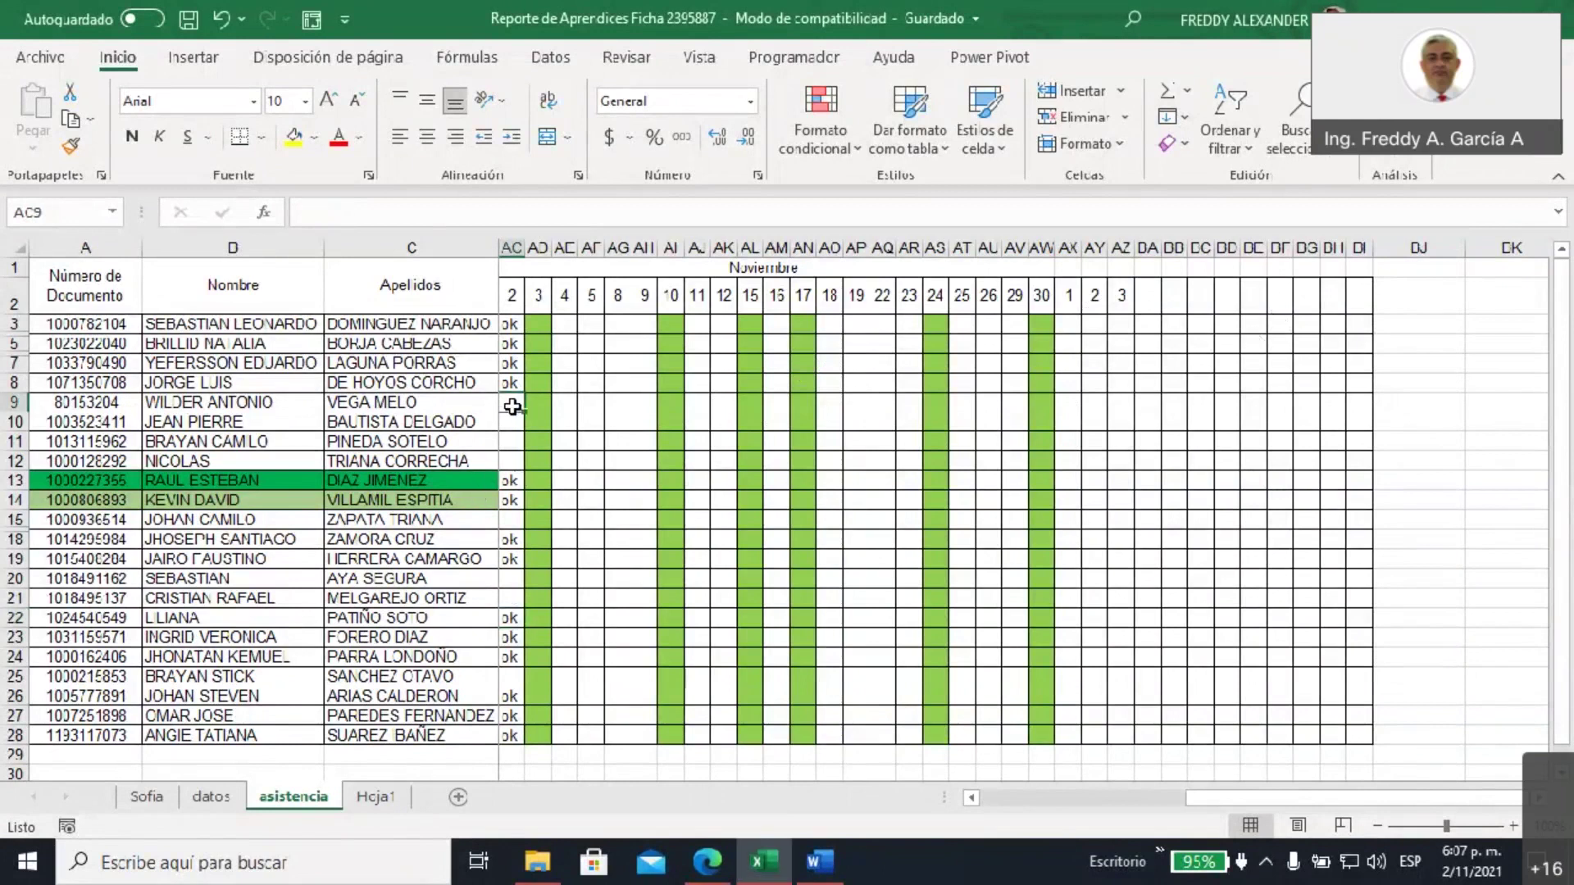
text(ok)
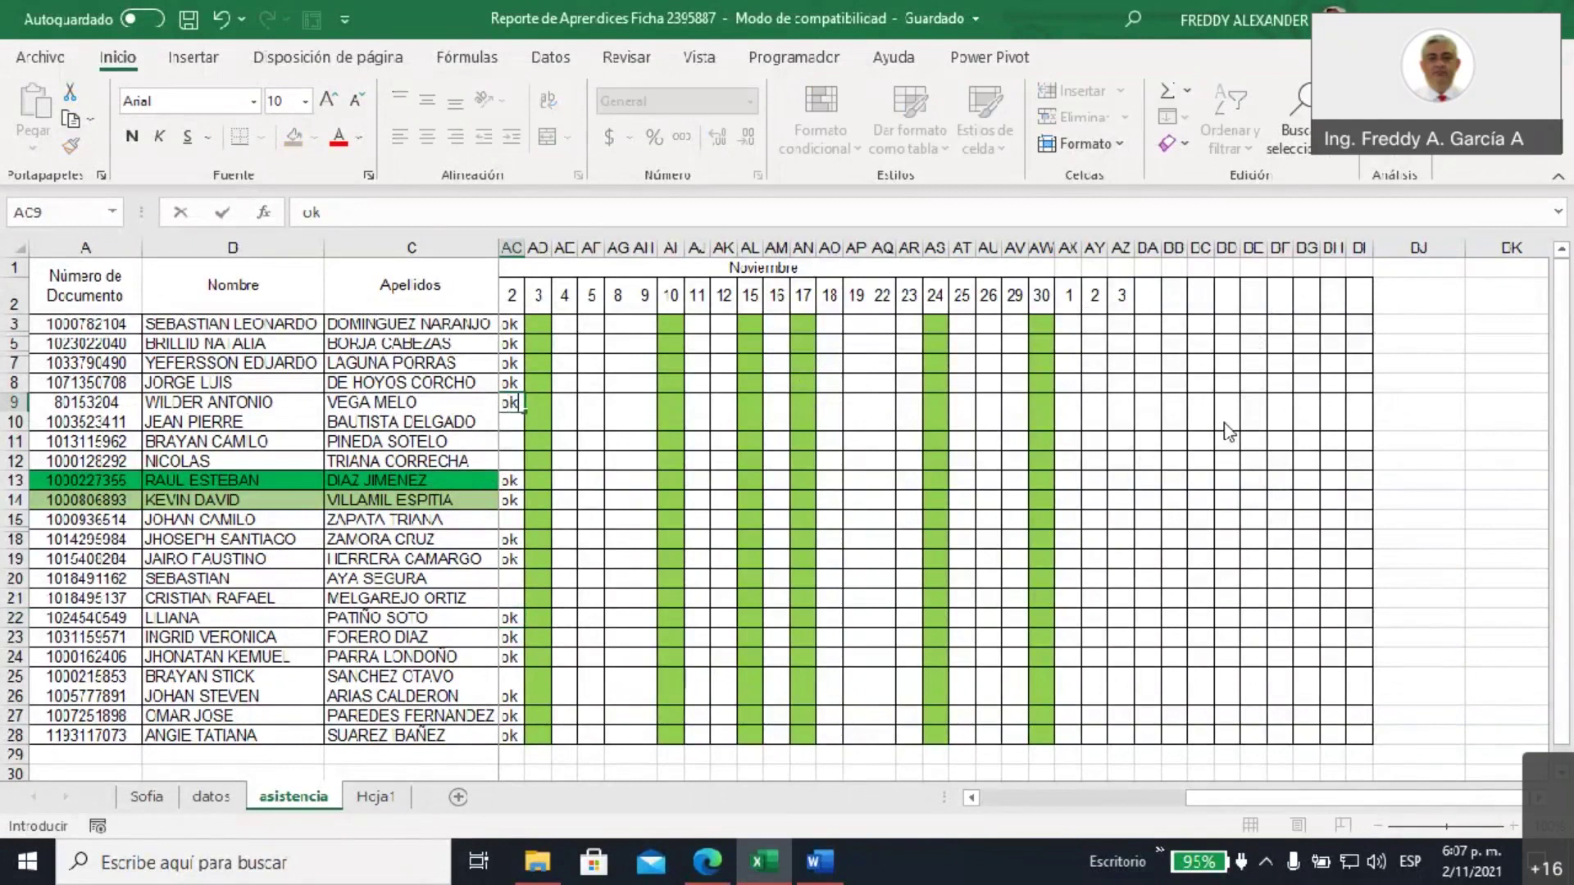
click(1309, 49)
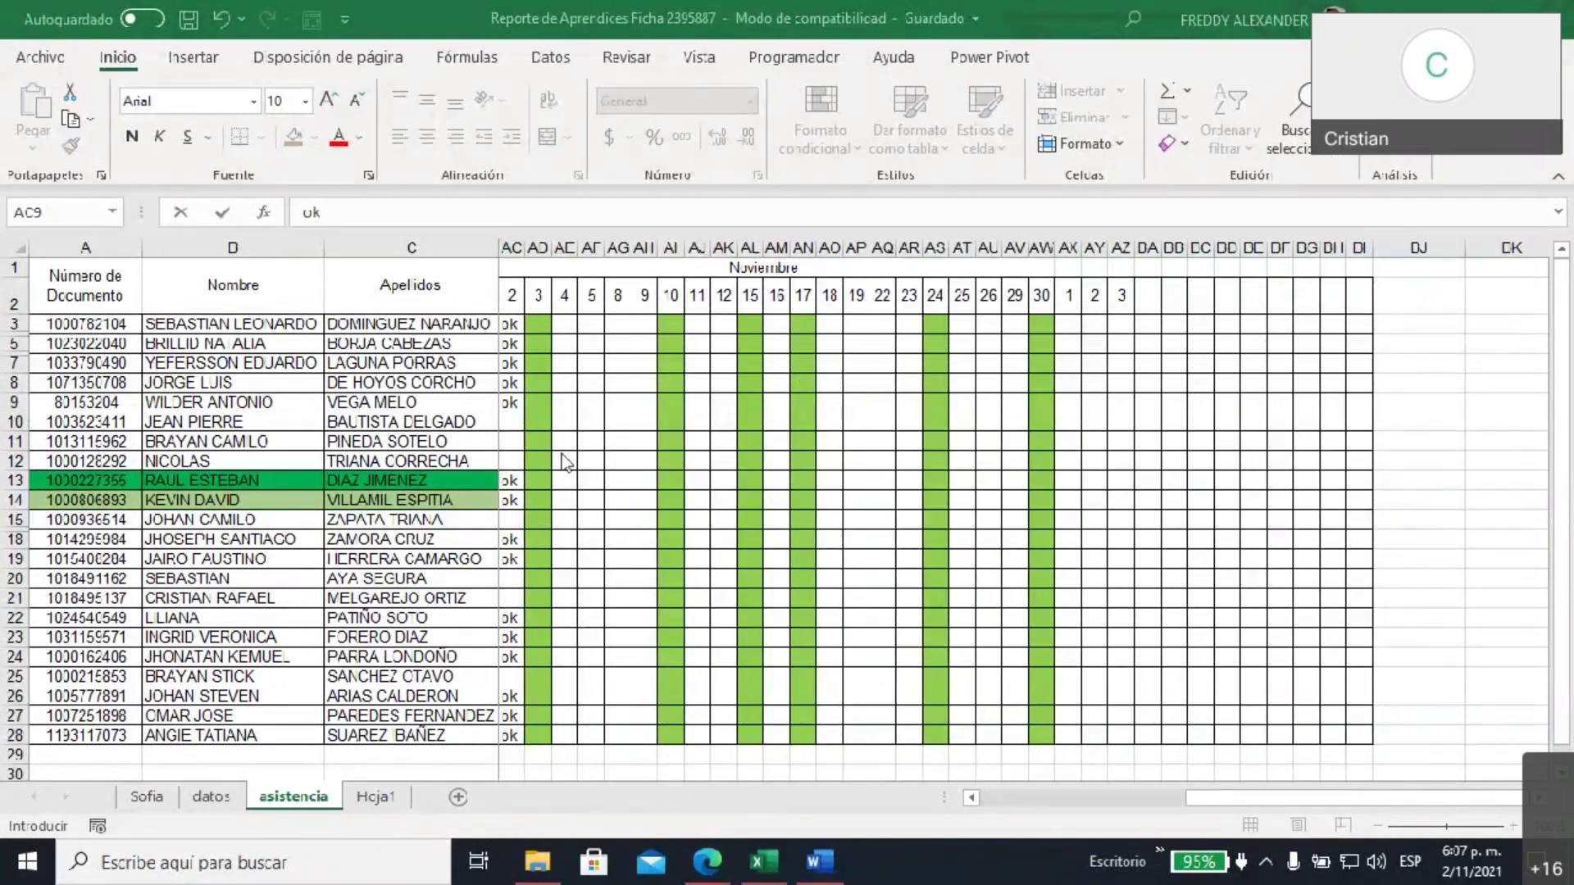
click(512, 597)
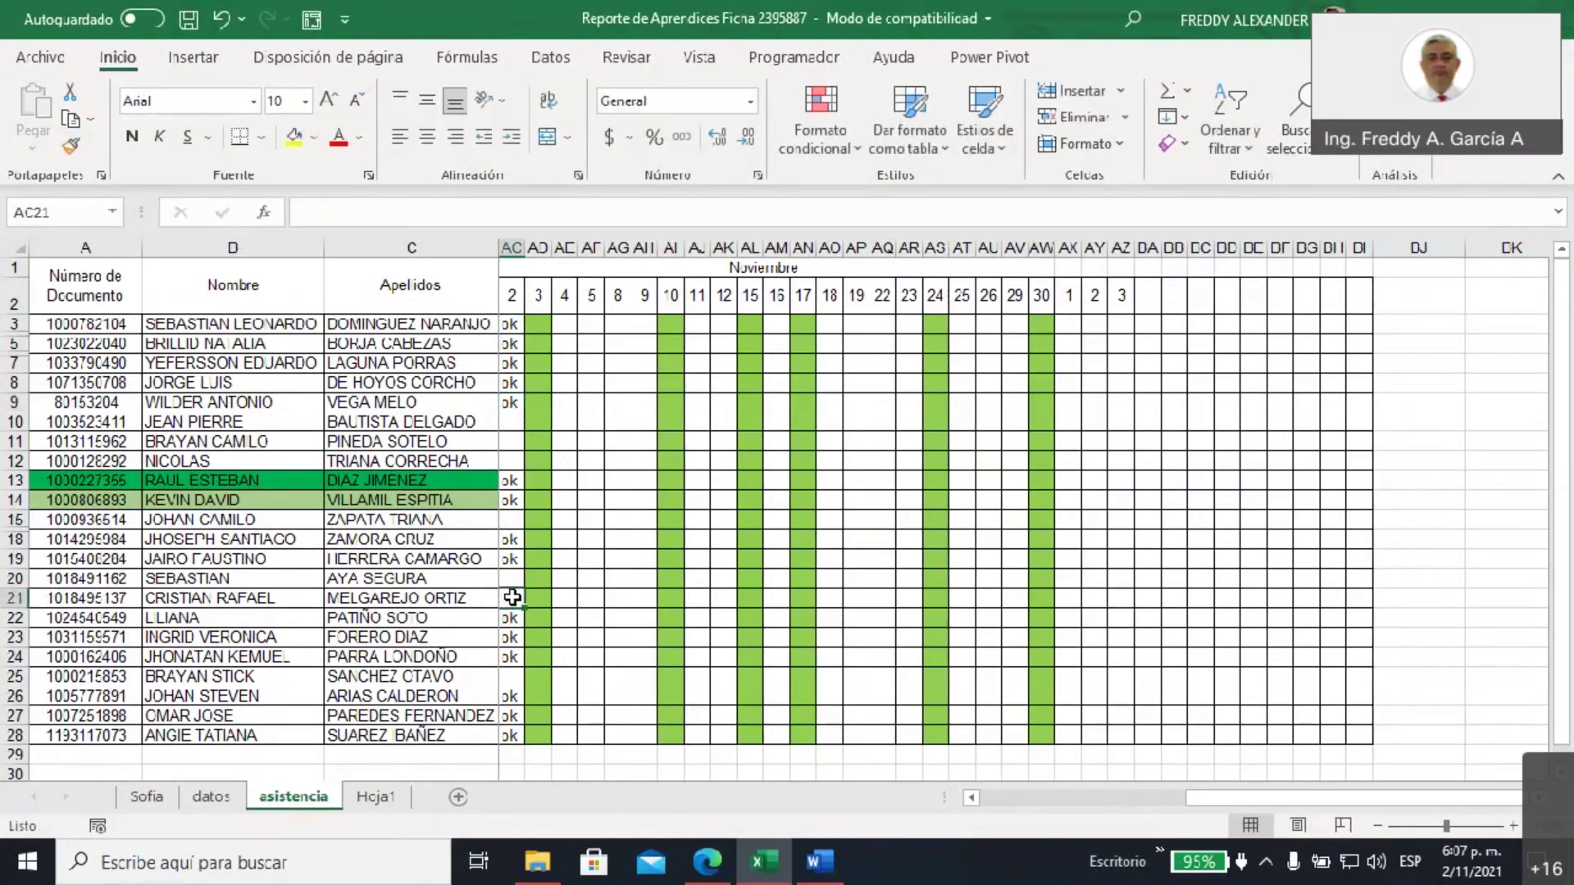
text(ok)
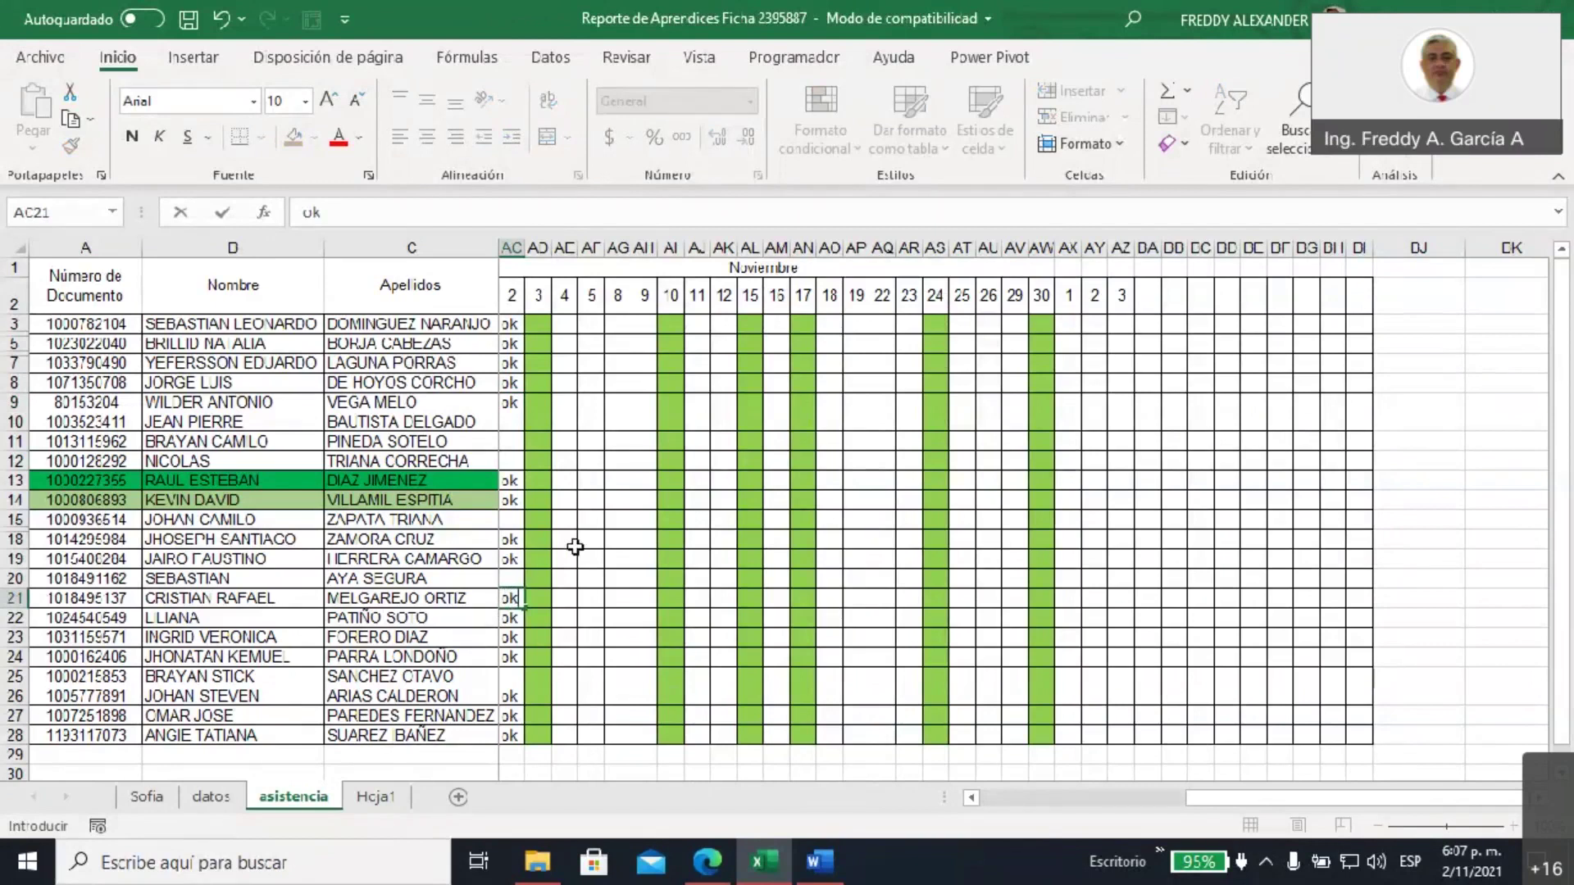
click(513, 422)
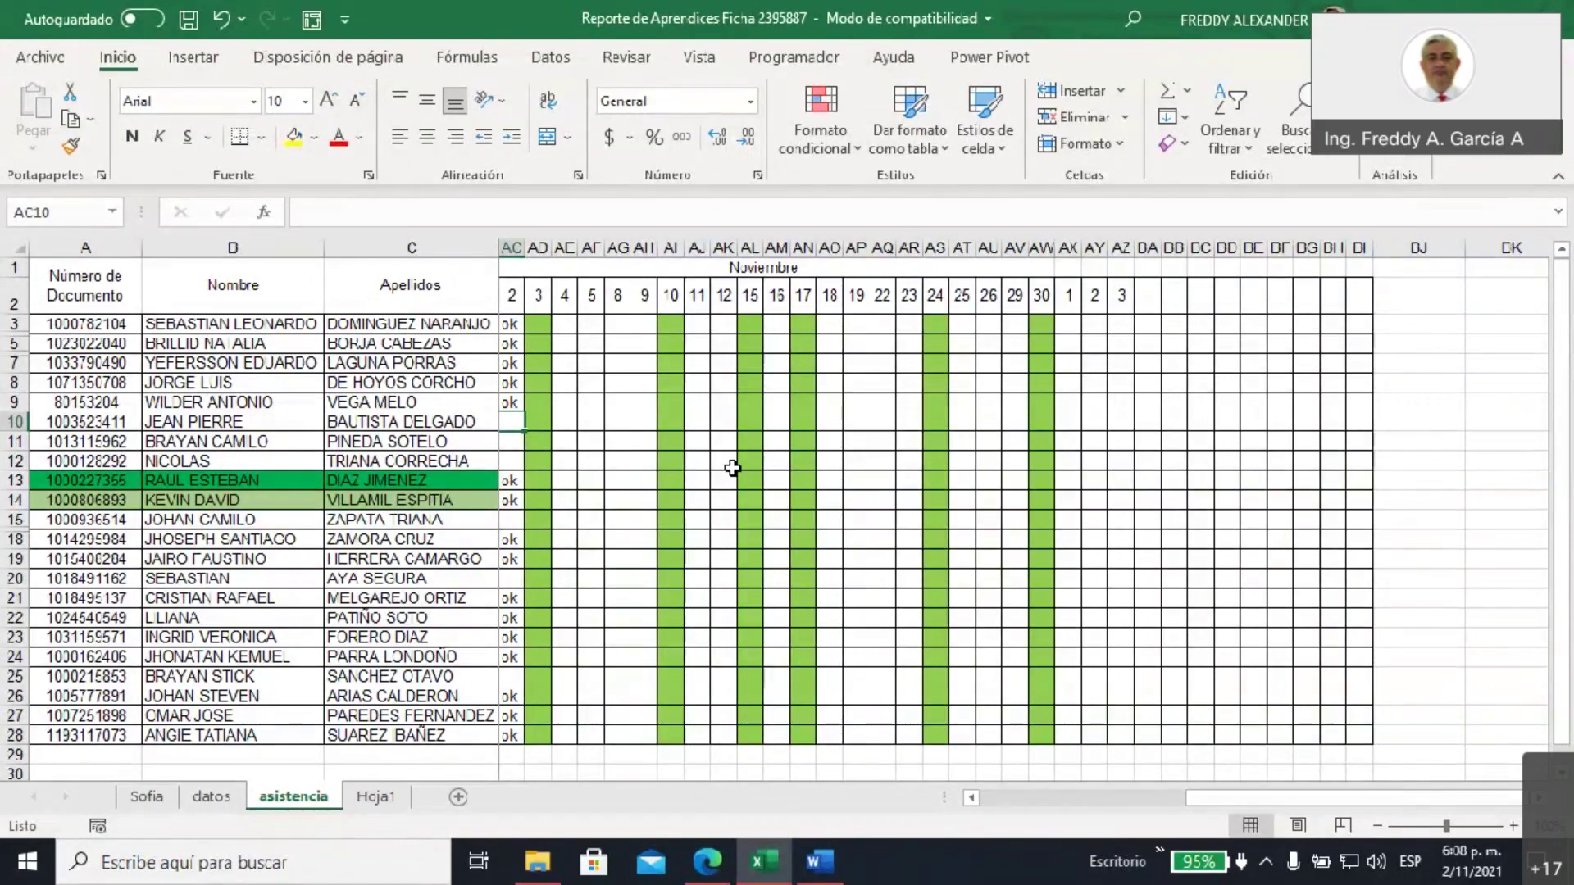
Check the blank 2 November attendance cells in rows 10, 11, 12, 15 and 20 one by one
click(635, 437)
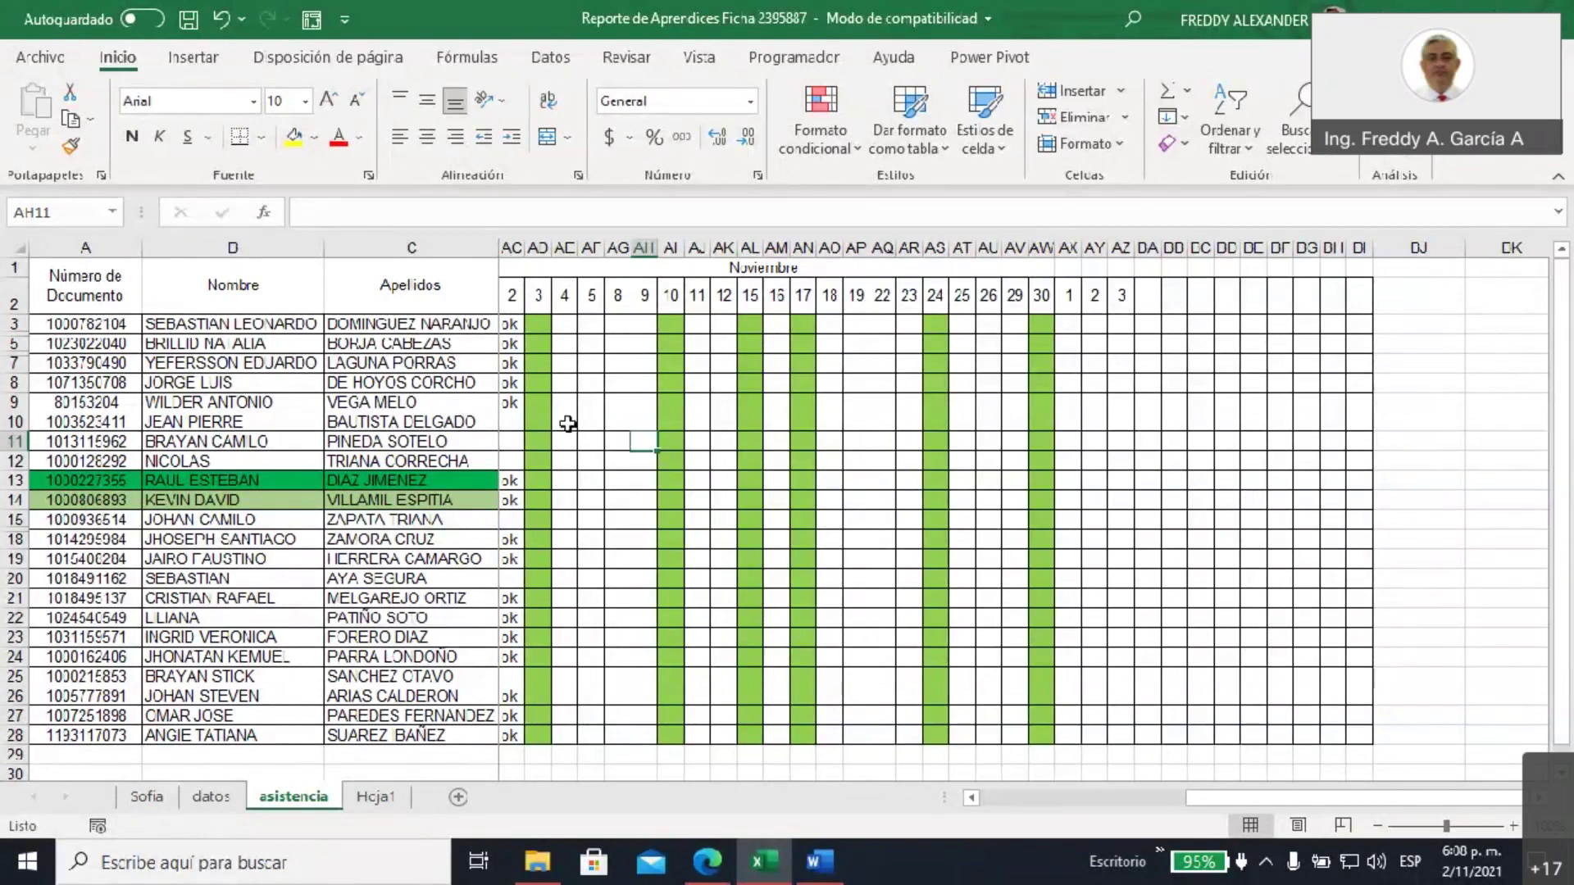
click(511, 422)
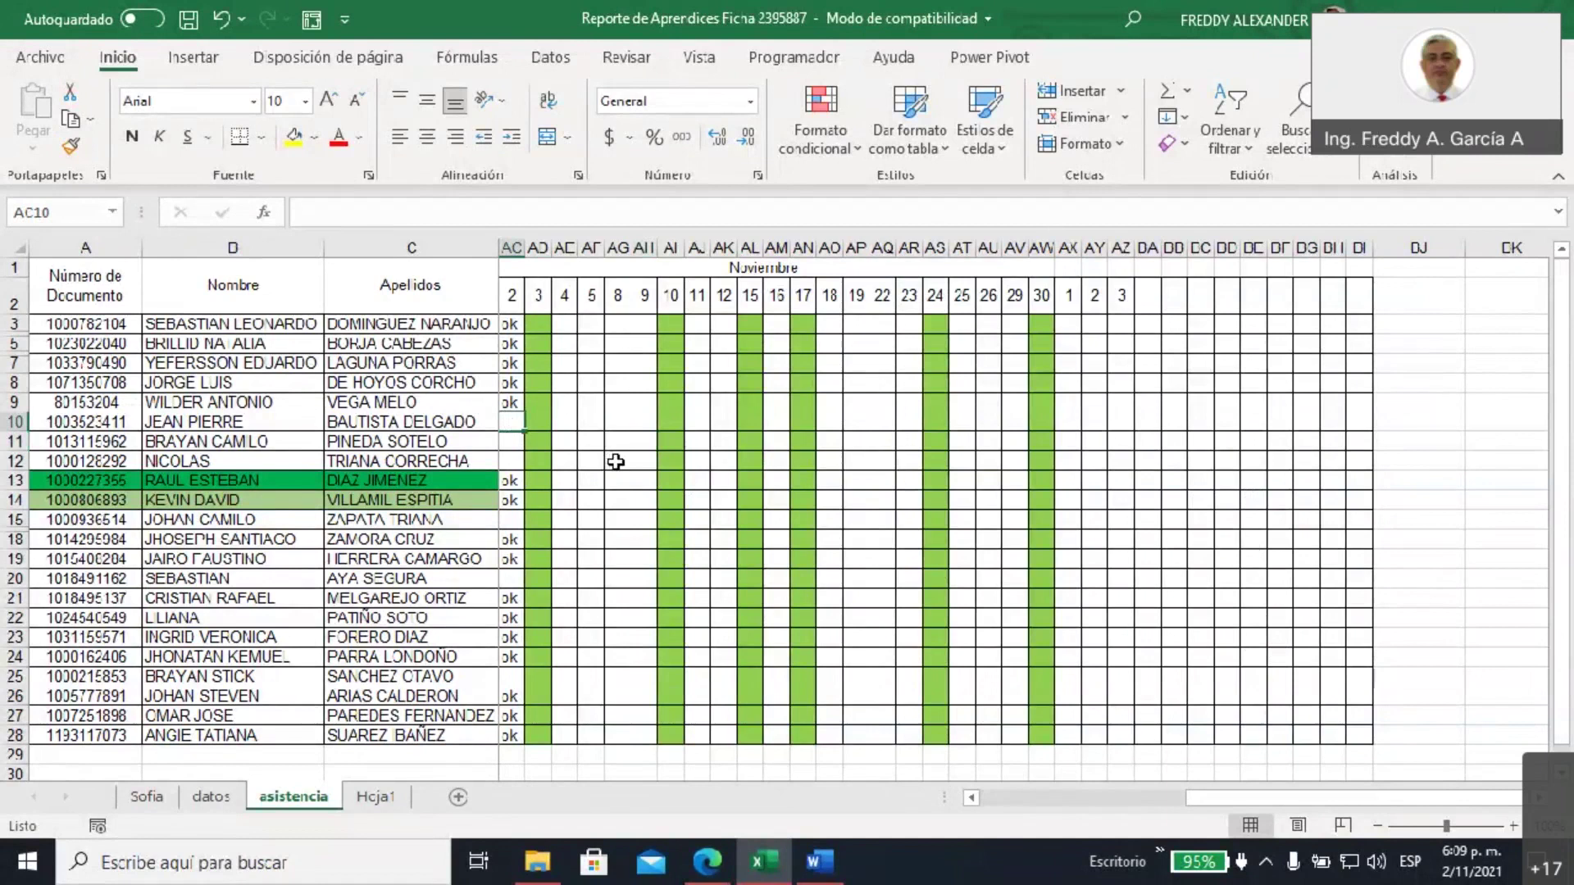
click(514, 443)
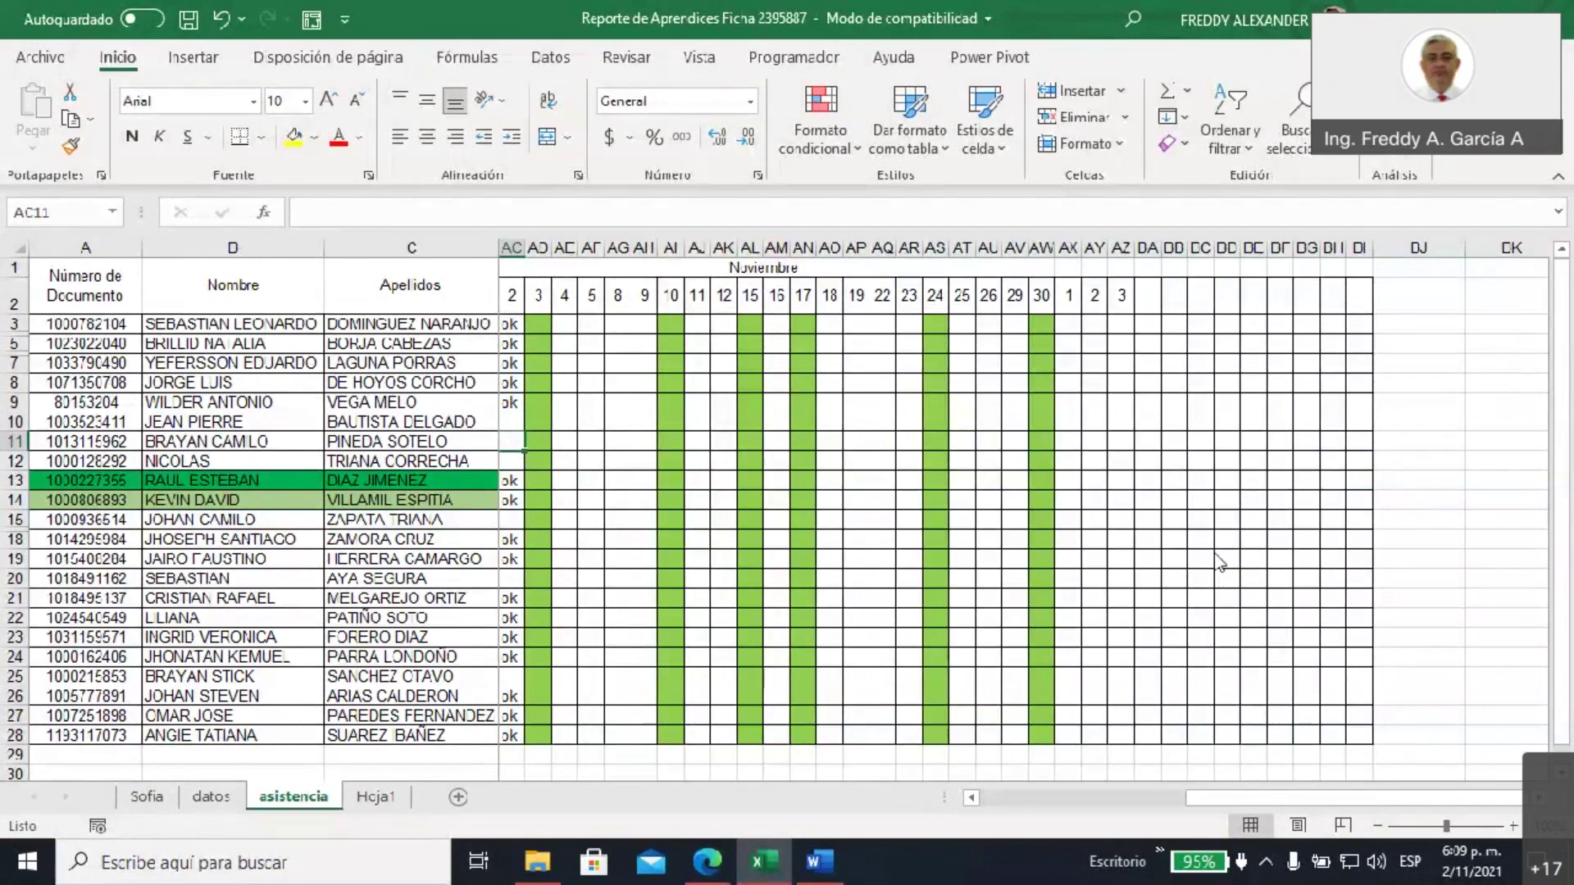
click(508, 459)
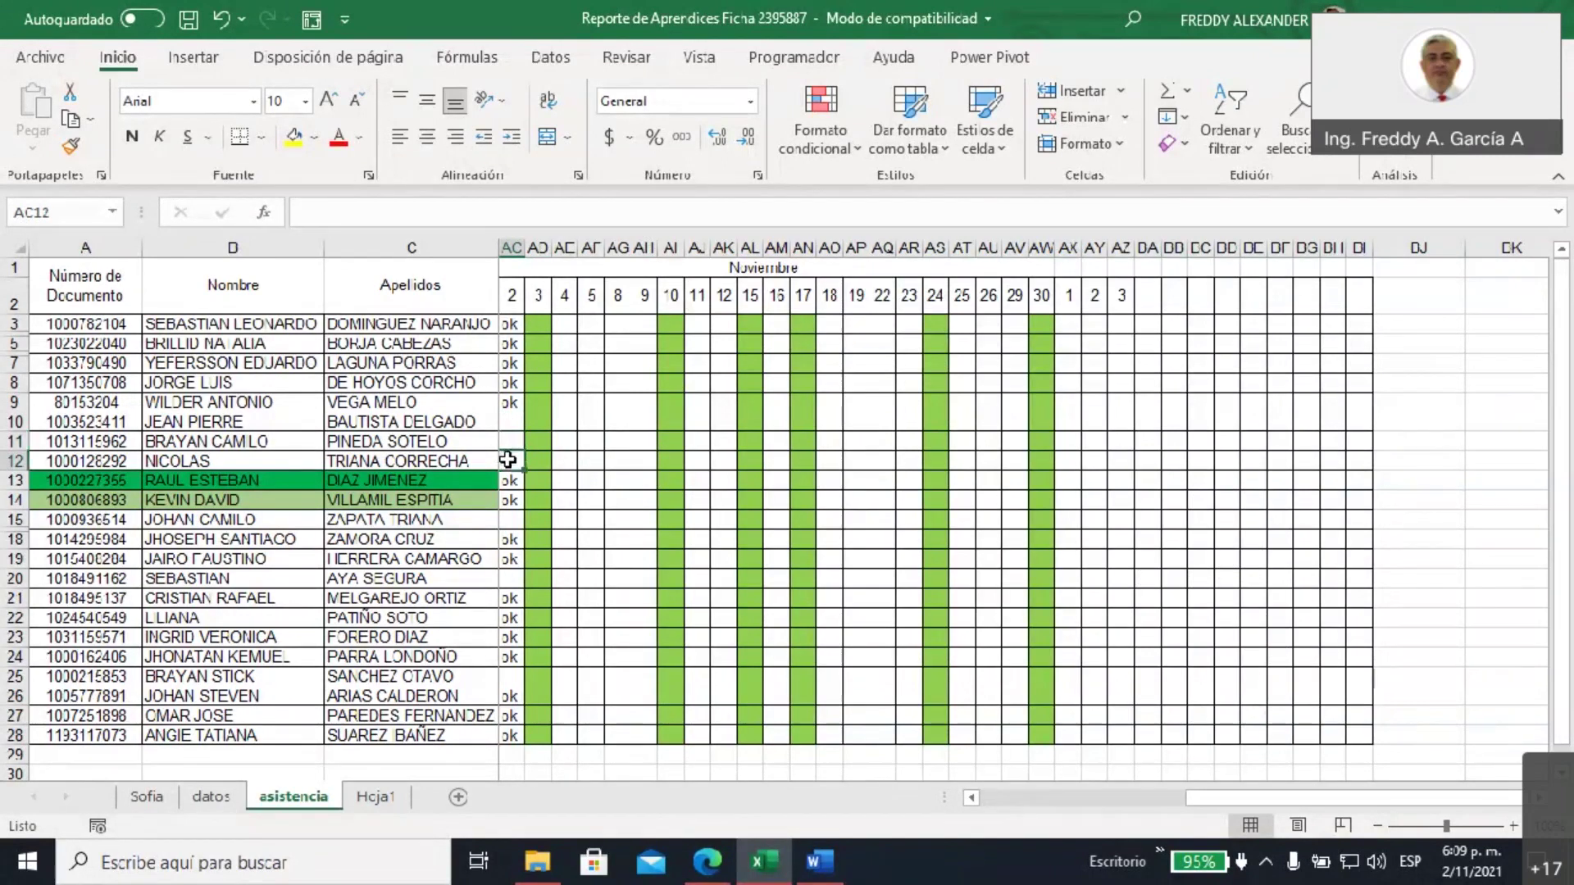
click(511, 520)
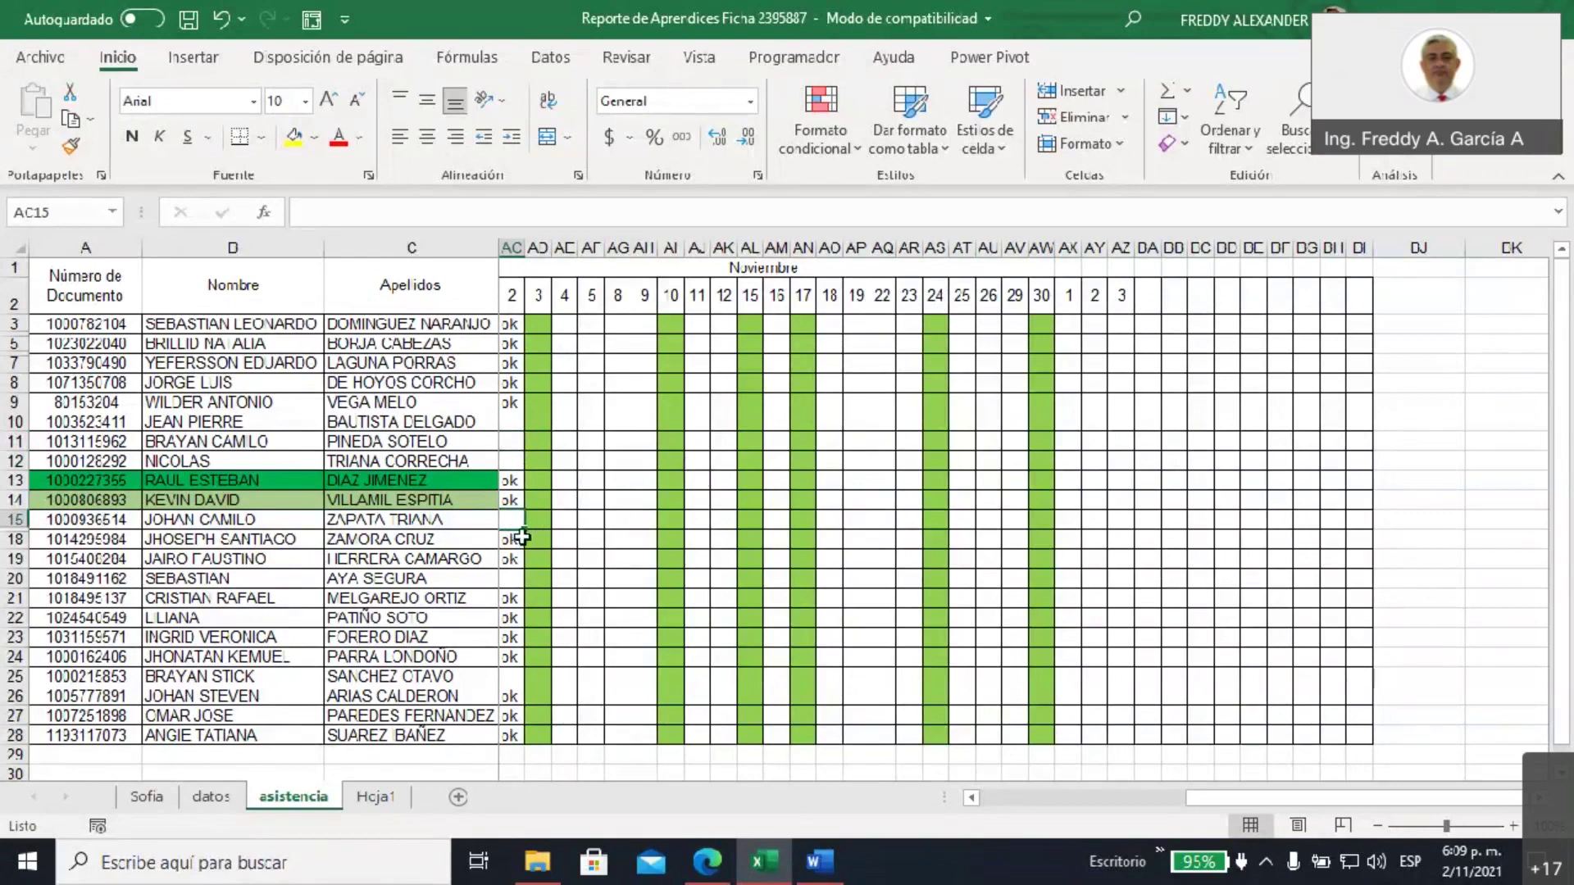
click(510, 576)
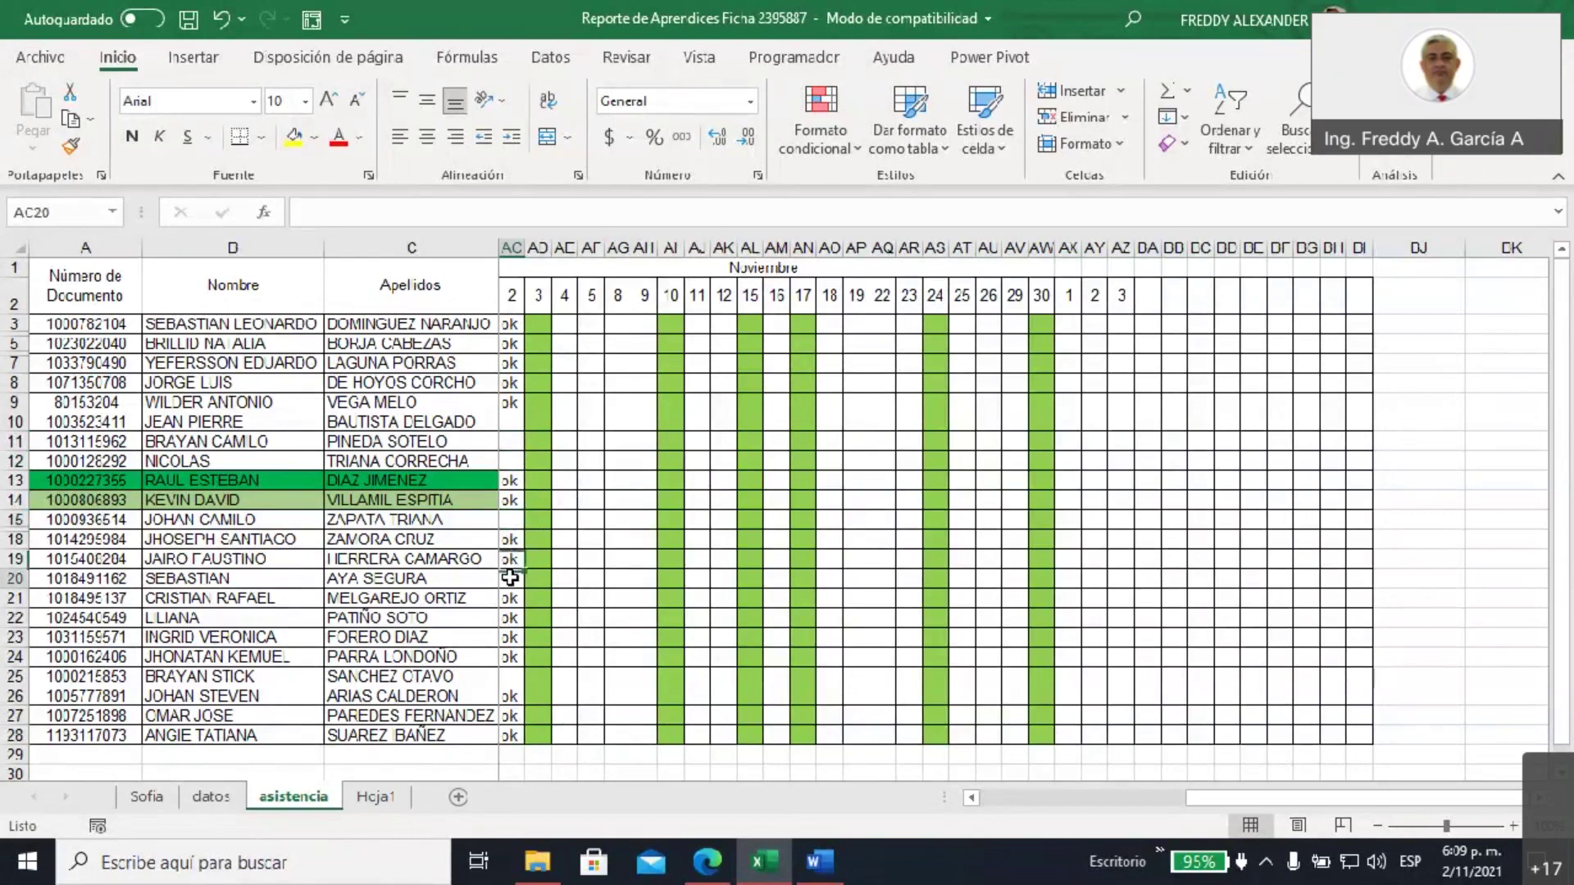
Enter "ok" for 2 November in row 25 and save the workbook, accepting the compatibility check
click(516, 672)
drag(588, 654, 690, 568)
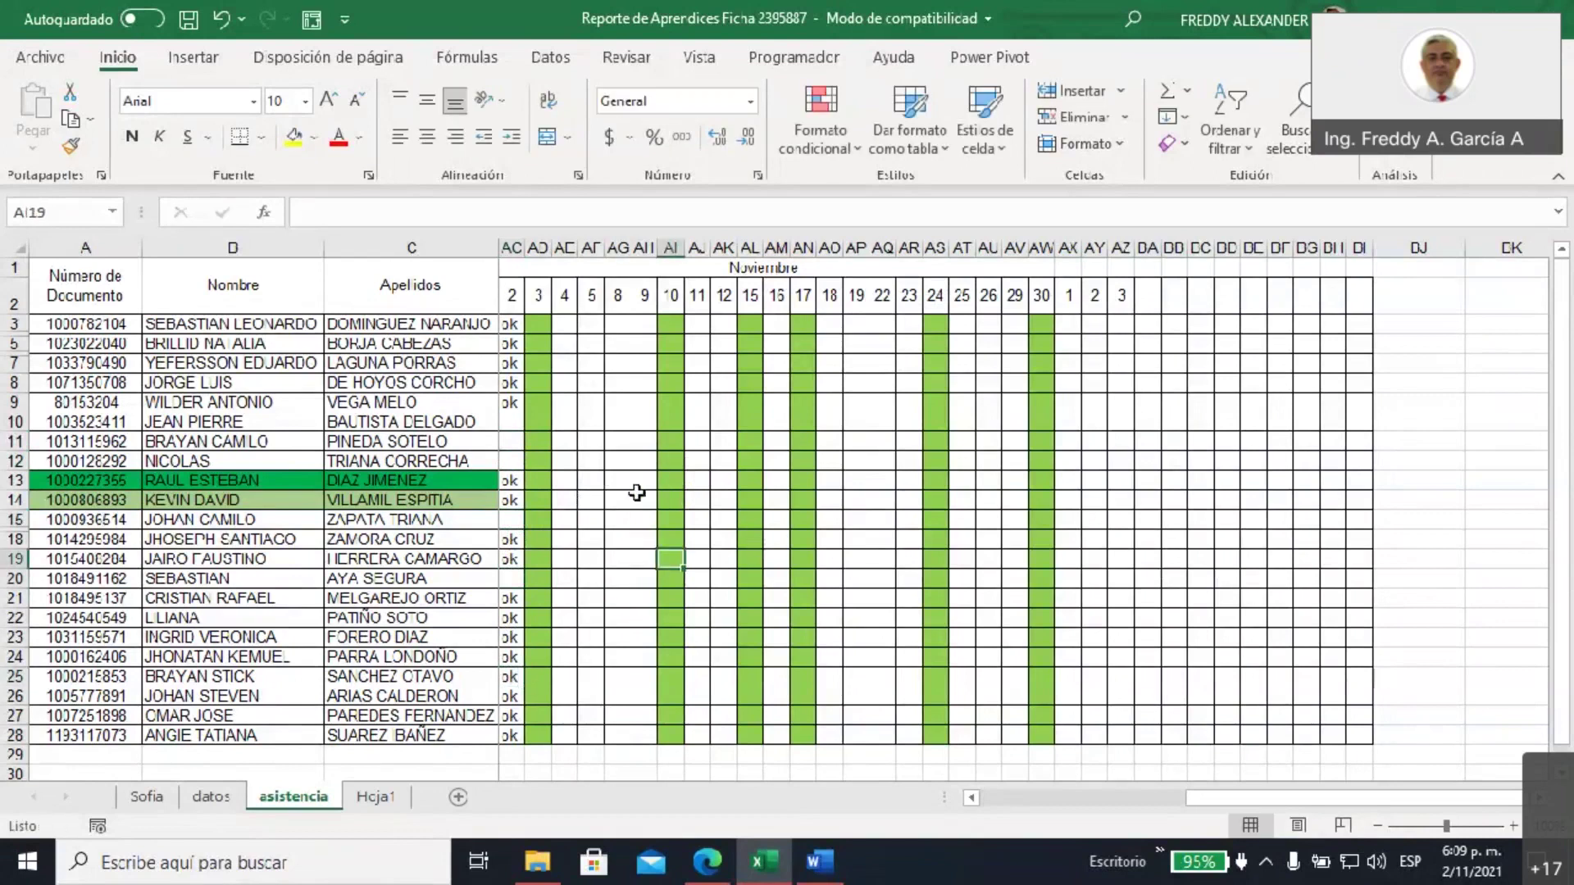
click(188, 18)
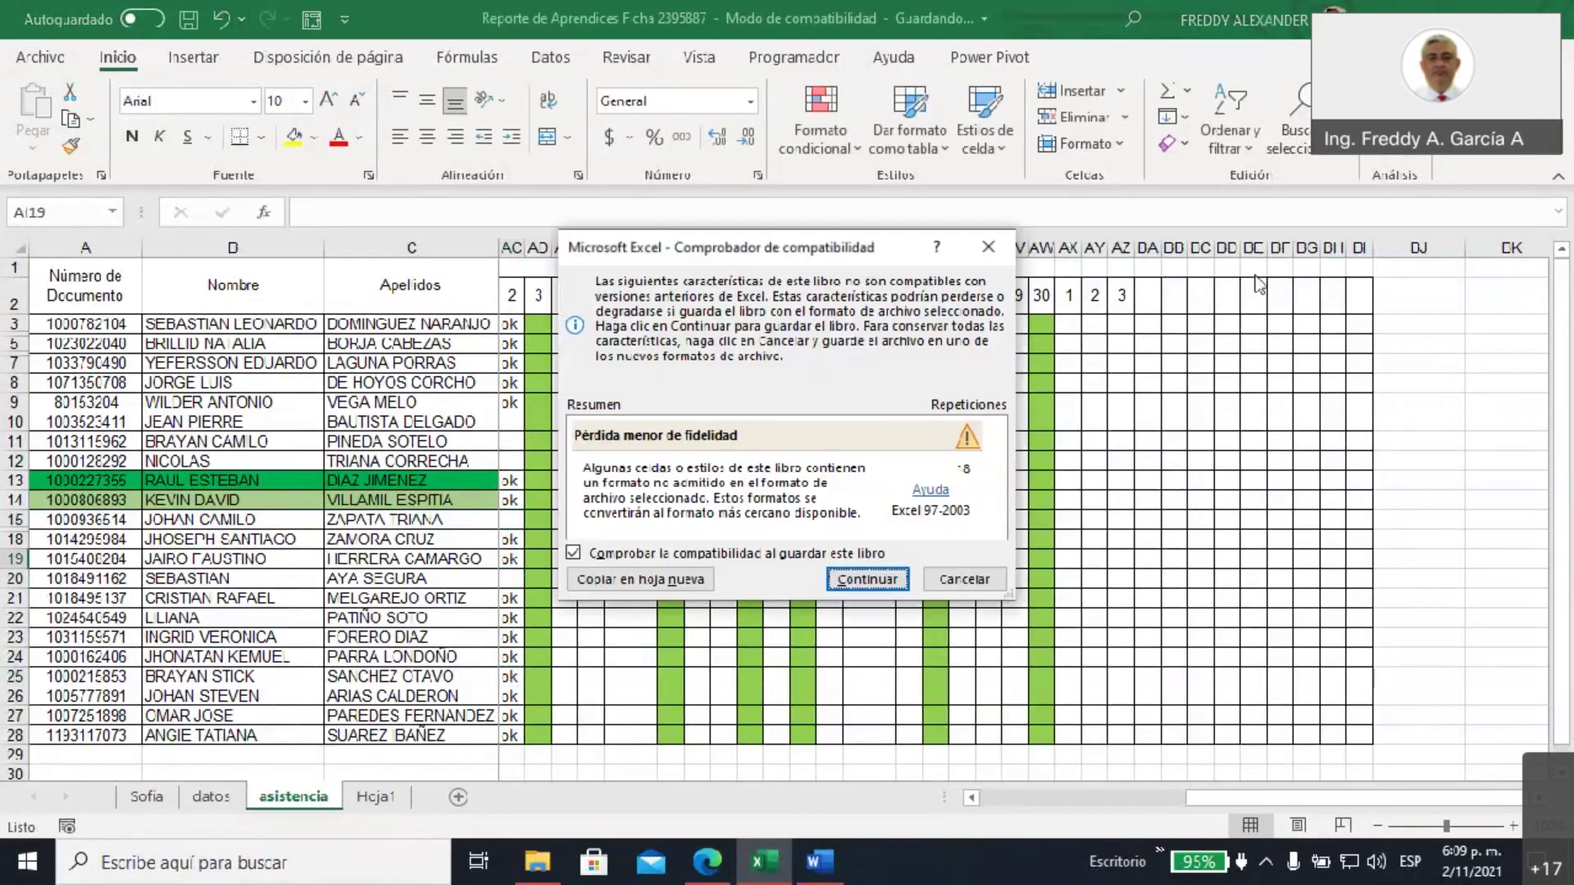
click(837, 574)
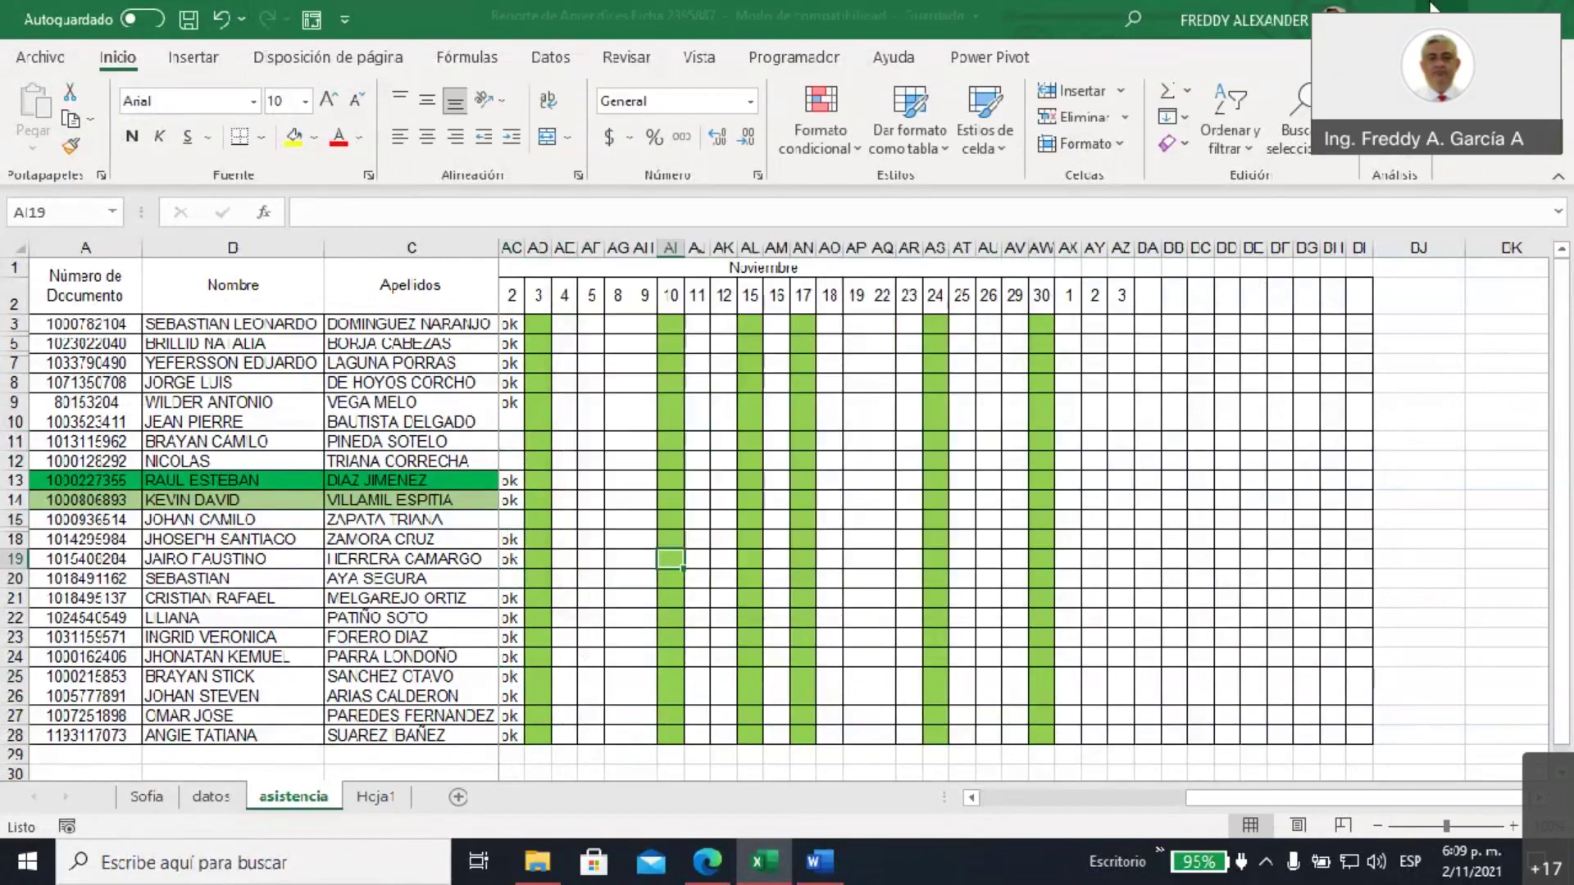
Switch to the Guía 3 Arquitectura de Hardware document in Word and return to its title on the first page
key(alt+Tab)
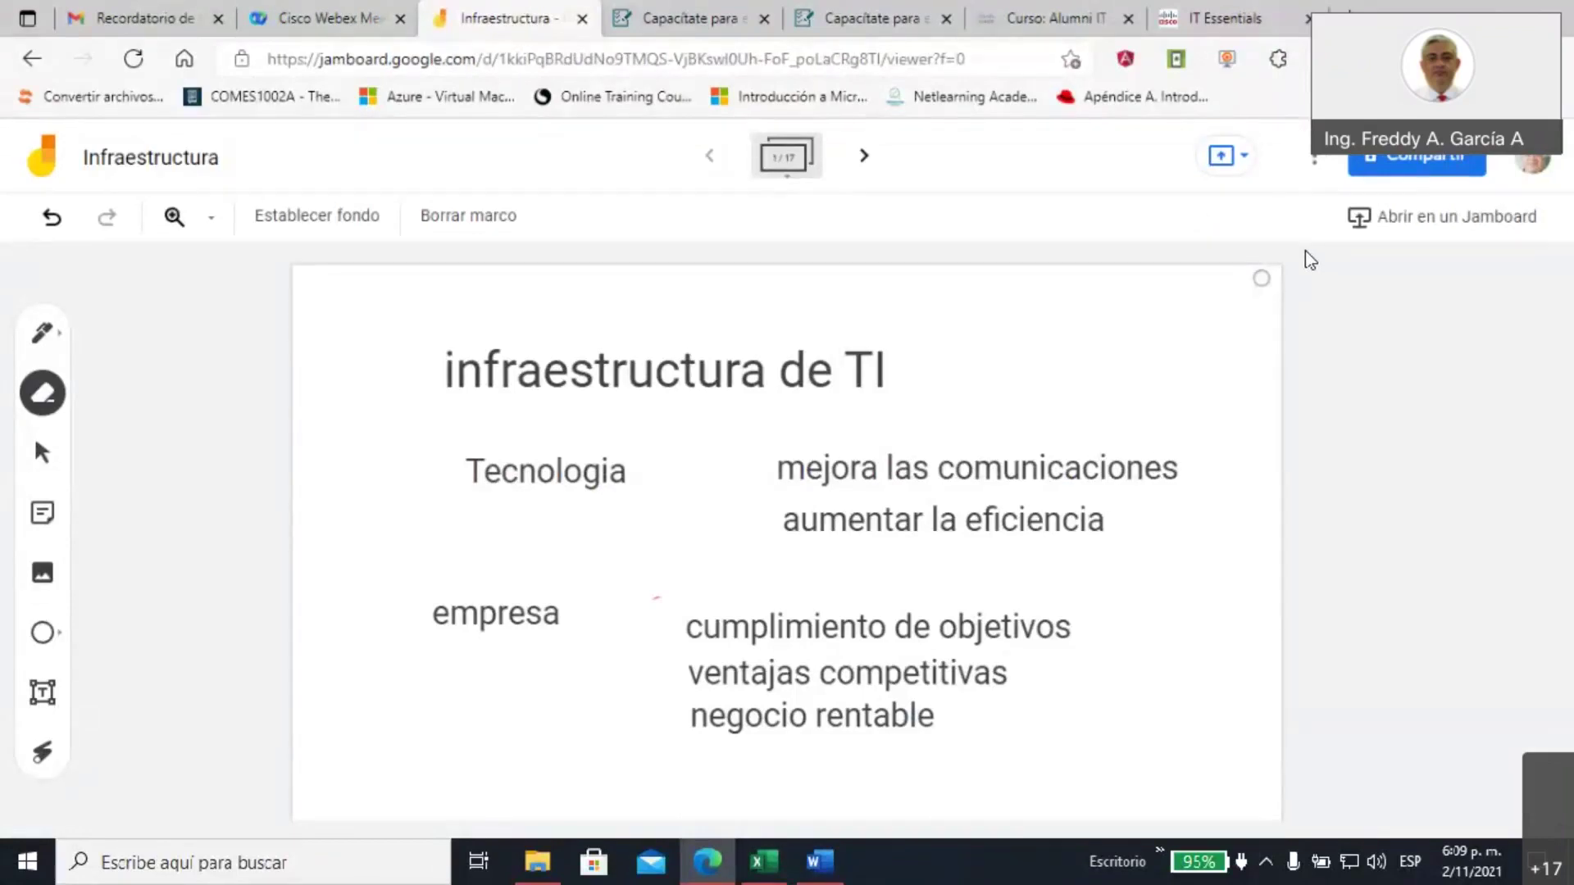
click(813, 862)
scroll(804, 594, up, 10)
scroll(808, 600, up, 20)
scroll(900, 596, up, 15)
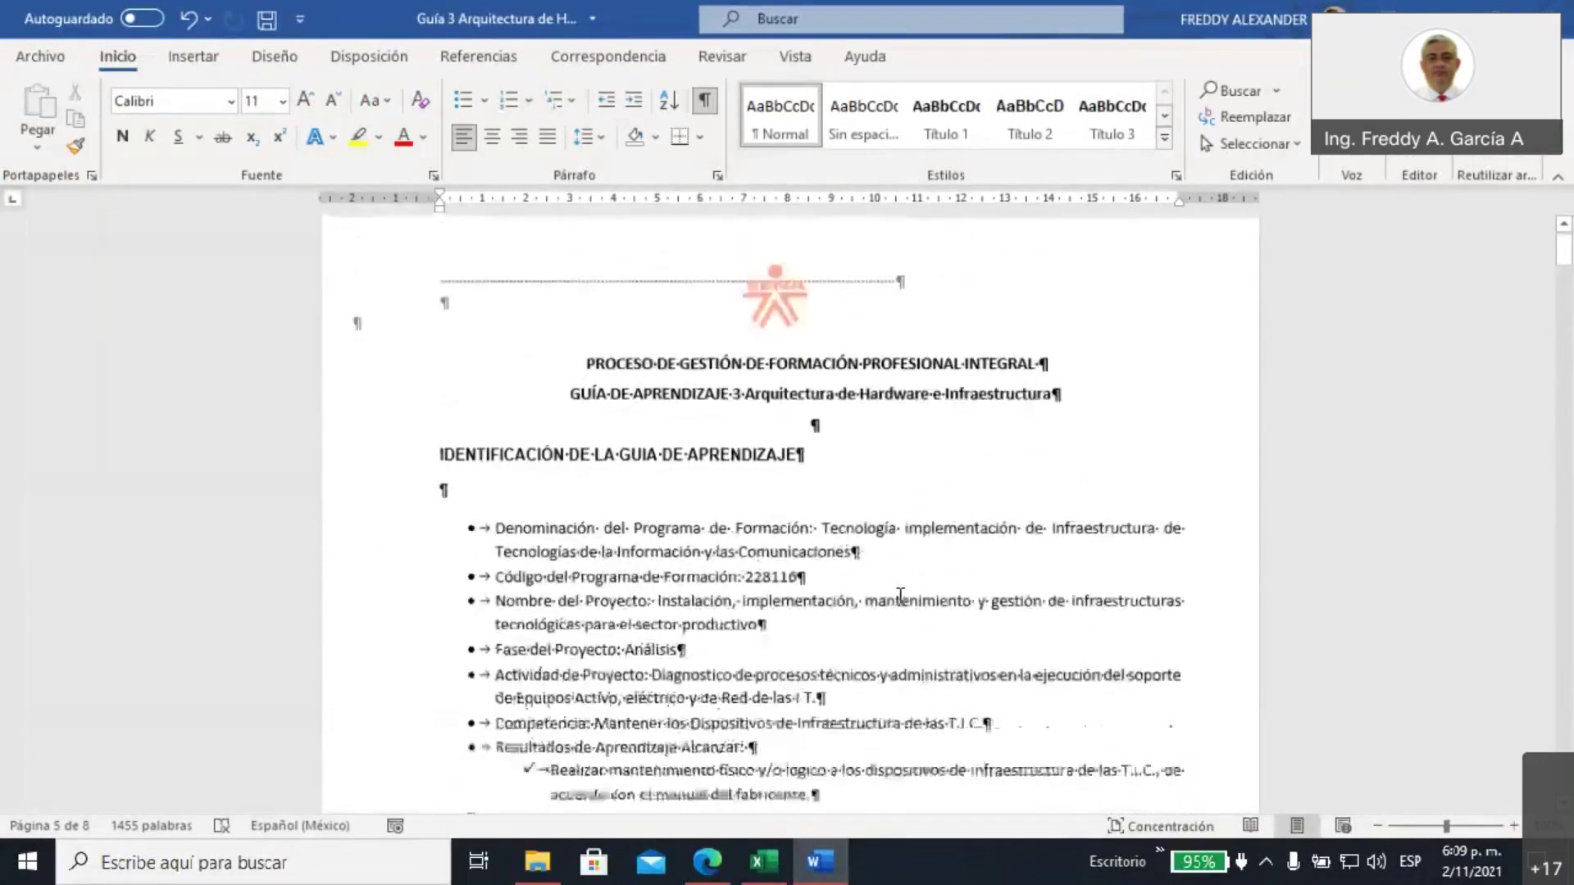
scroll(900, 596, up, 2)
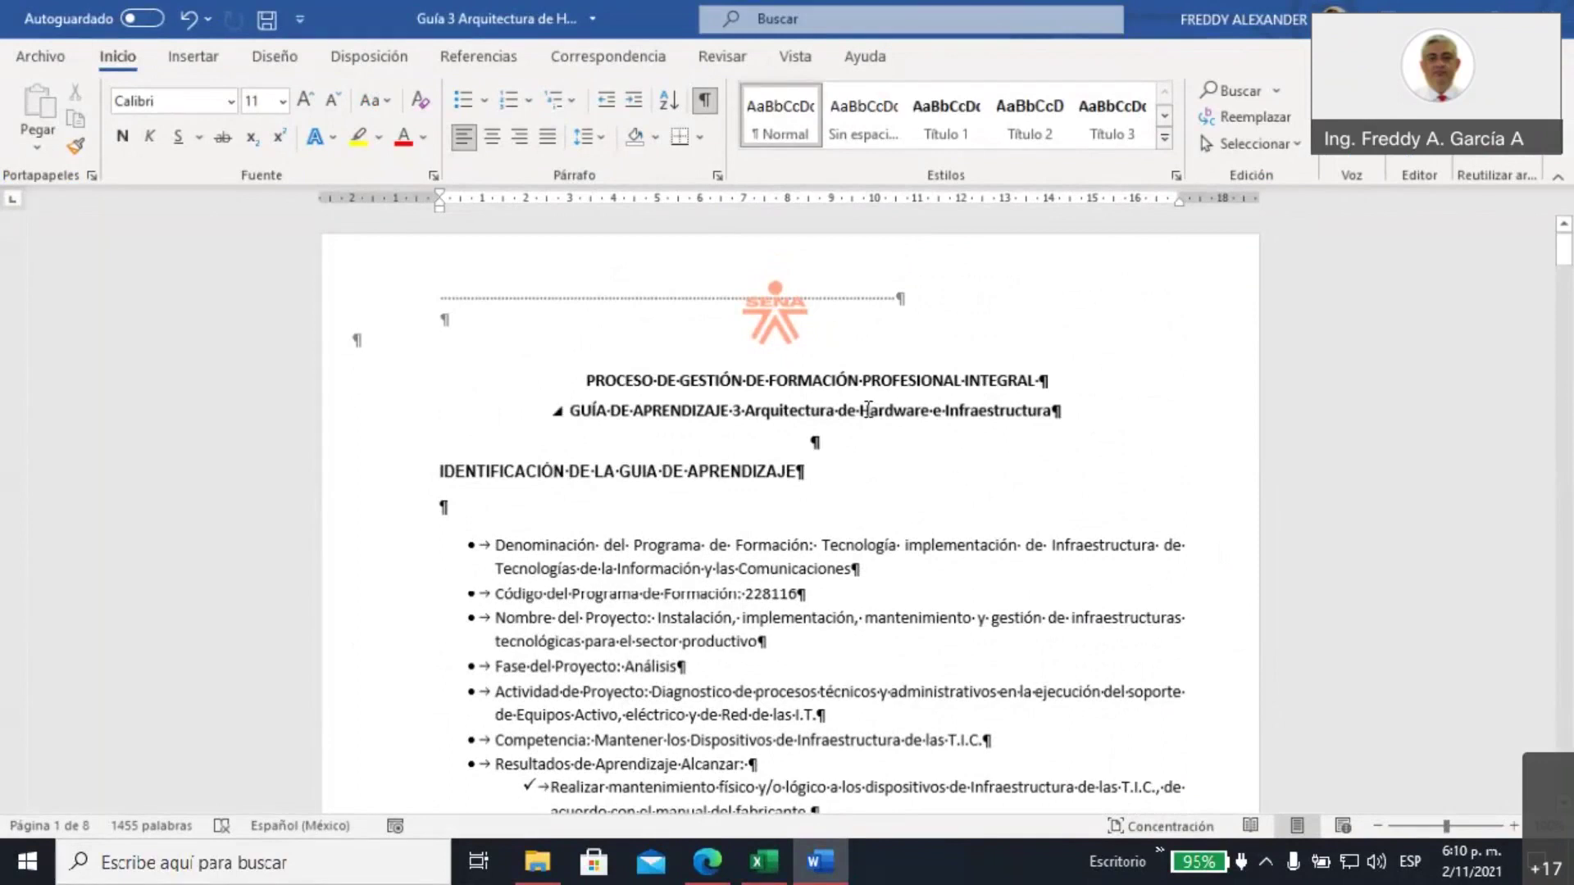
Read down to the highlighted electric energy questions and point out the words "foro temático" by selecting them
scroll(911, 526, down, 3)
scroll(911, 525, down, 18)
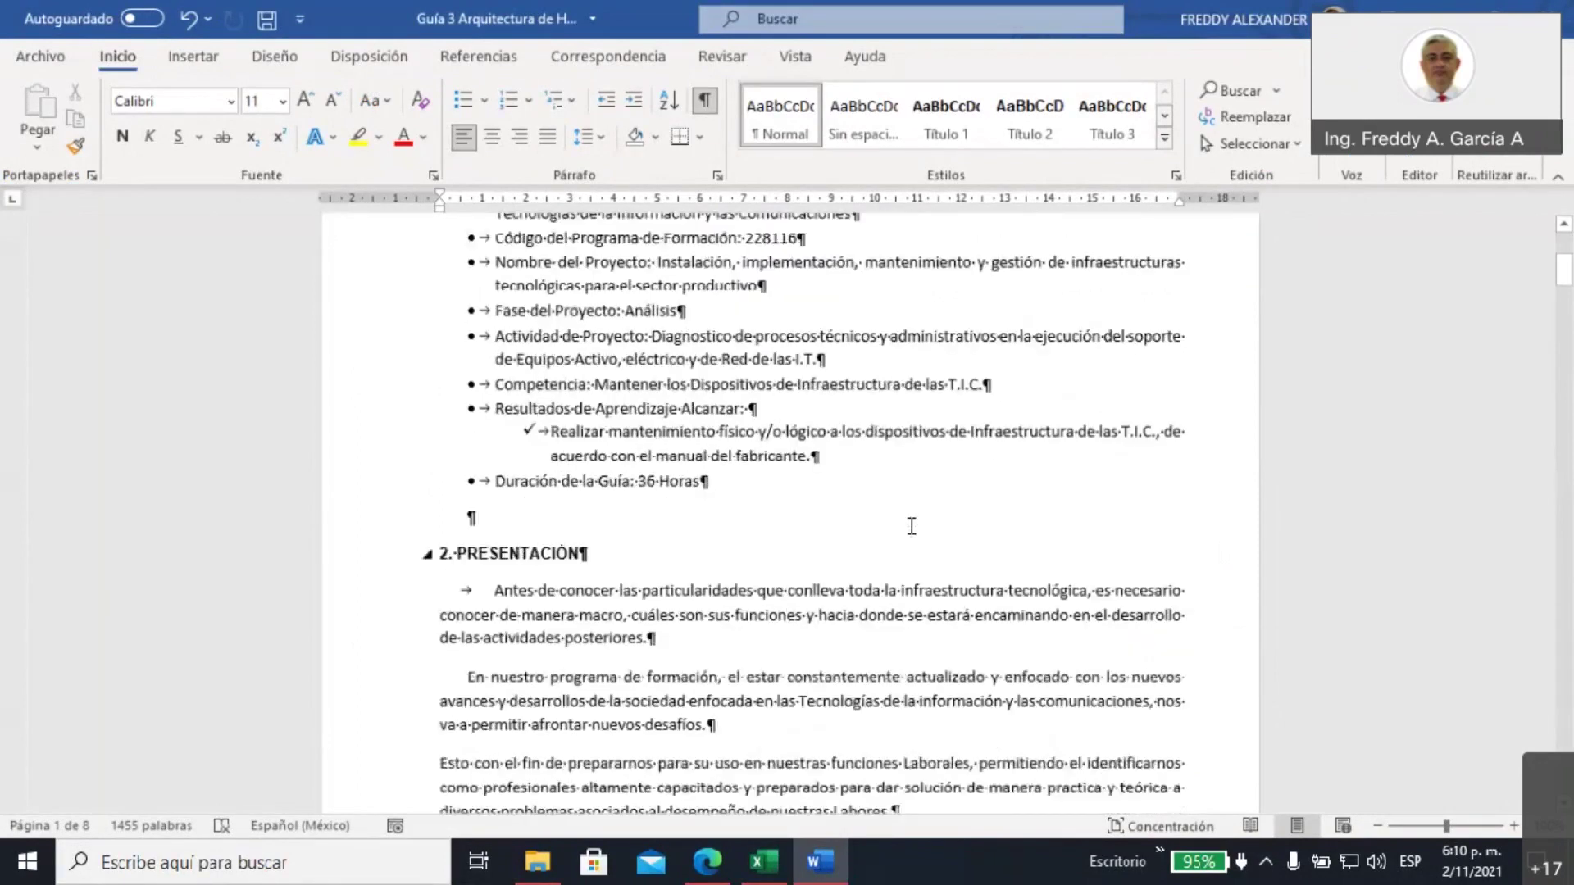
scroll(900, 528, down, 8)
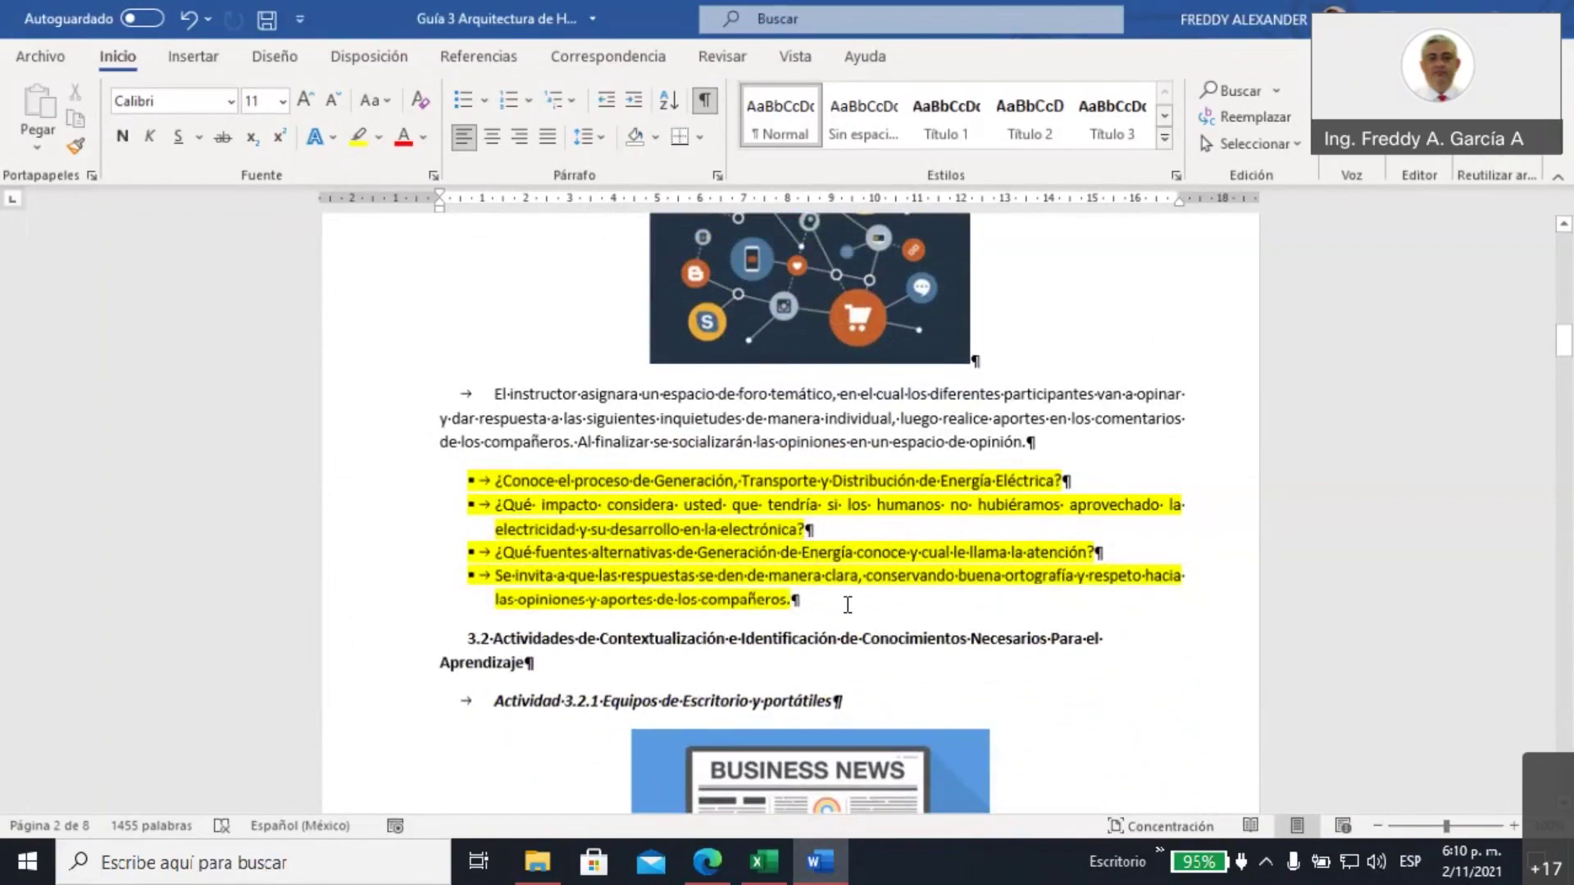
click(740, 397)
shift+click(832, 395)
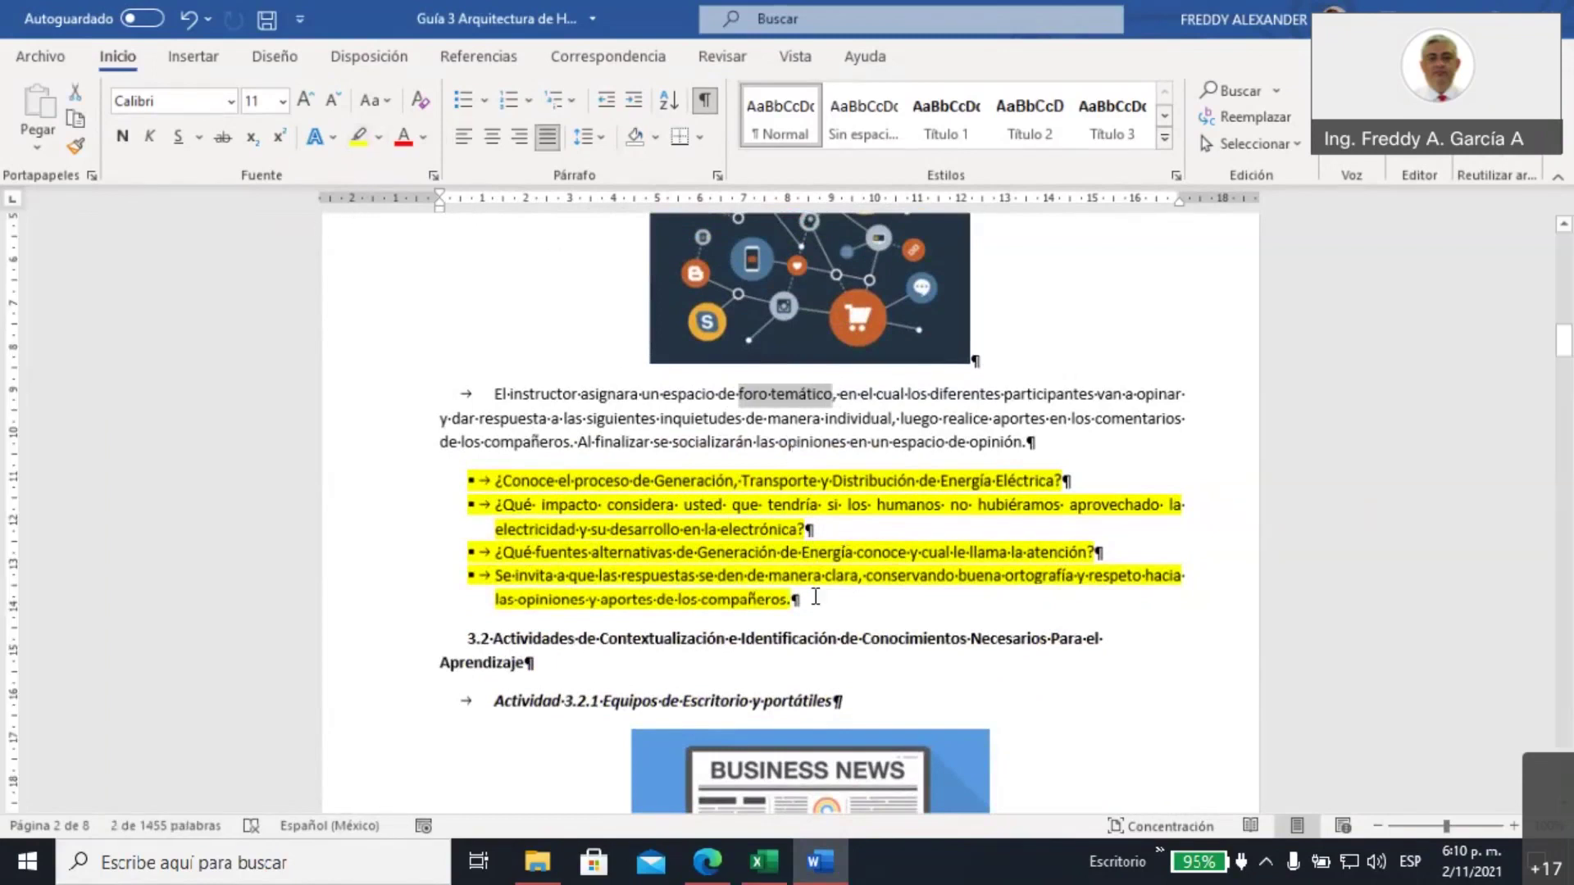
click(889, 626)
Review Actividad 3.2.1 Equipos de Escritorio y portátiles and its quotation task
scroll(885, 618, down, 2)
scroll(884, 611, down, 2)
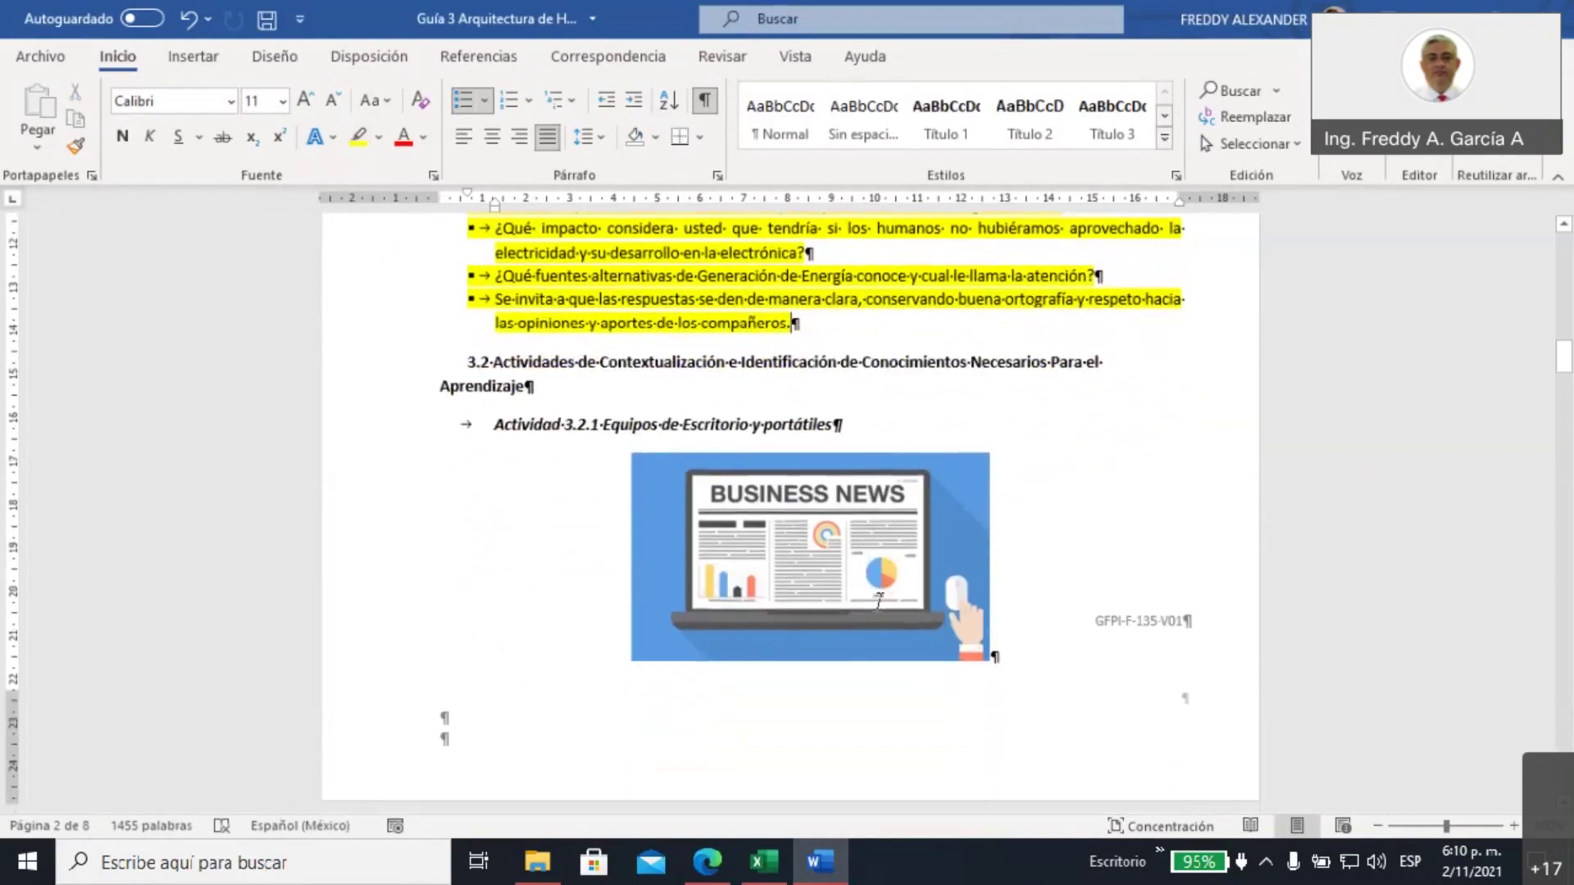
scroll(864, 551, up, 3)
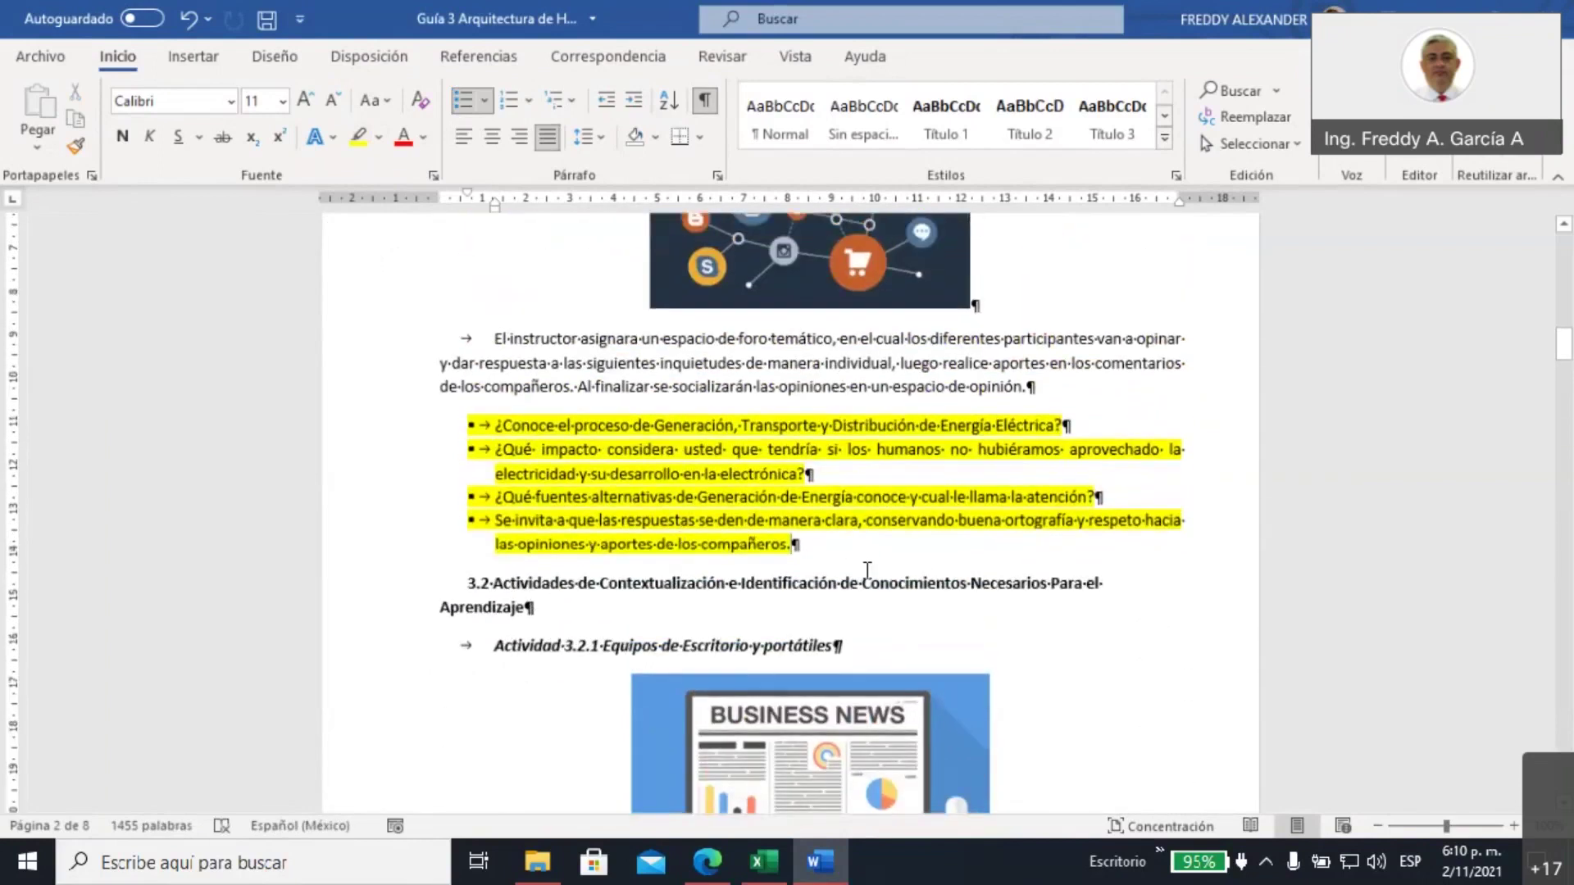
scroll(869, 558, down, 4)
scroll(878, 566, down, 1)
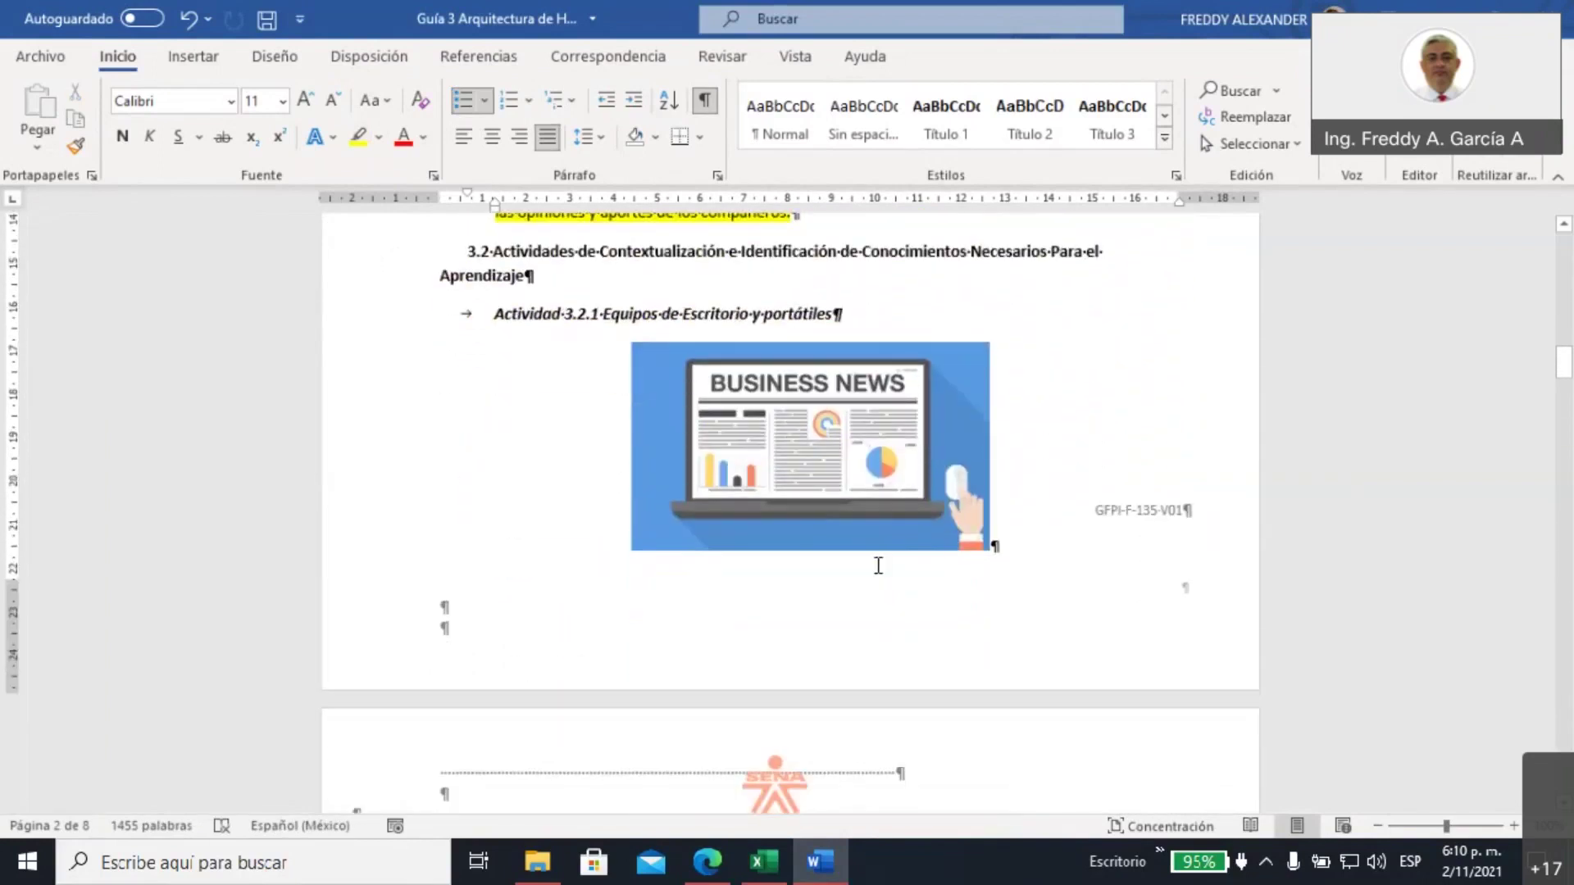
scroll(878, 566, down, 2)
scroll(878, 566, down, 2)
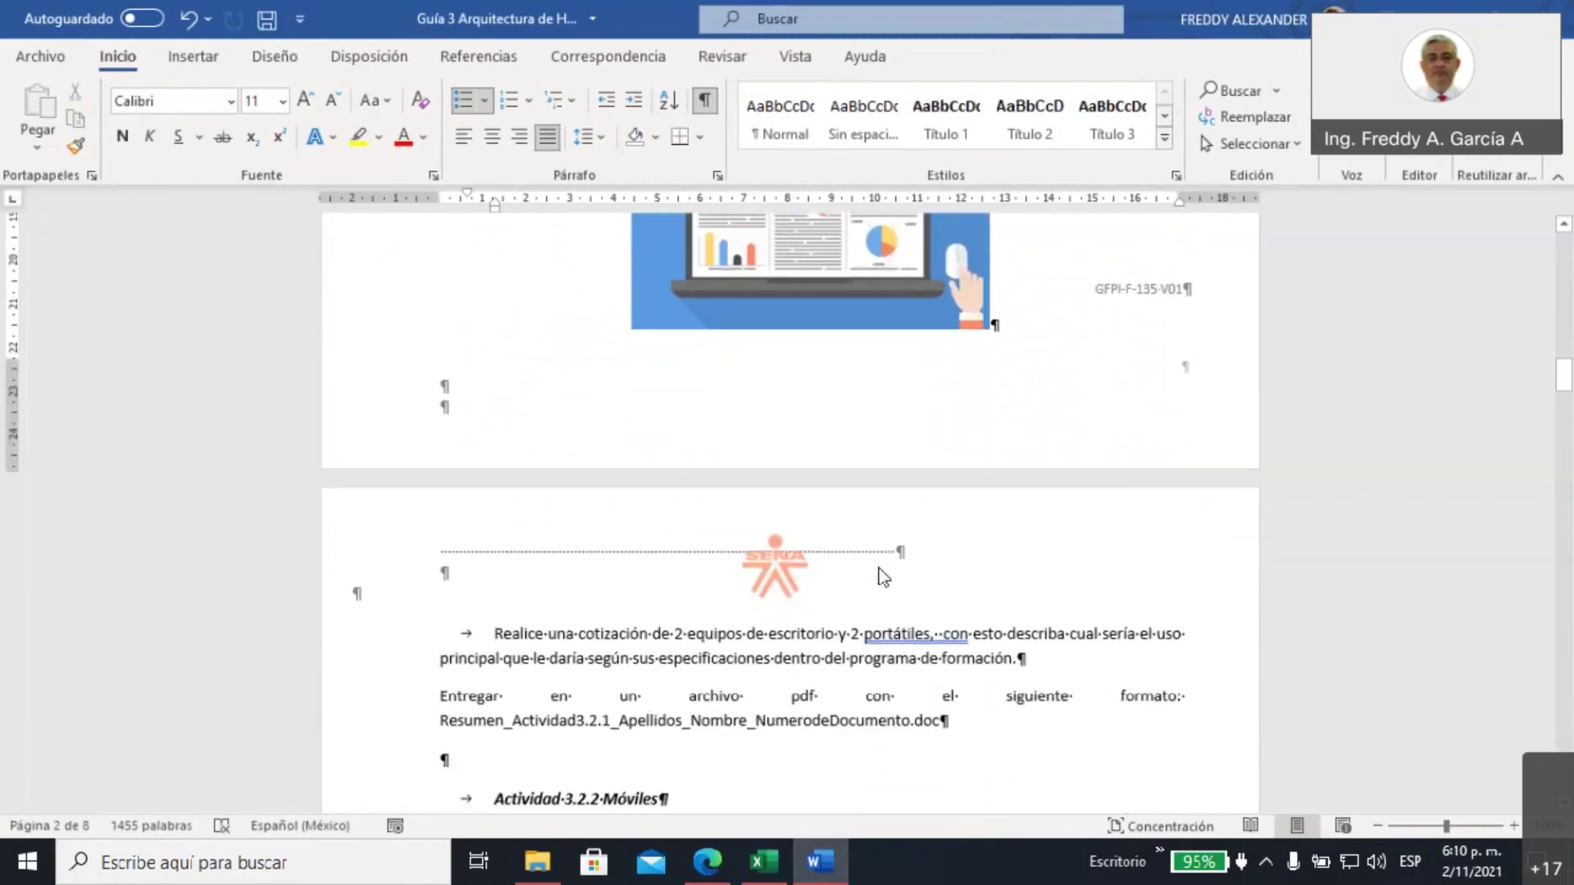
Examine the matching exercise with its answer table, numbered definitions and lettered list of terms
scroll(881, 573, down, 15)
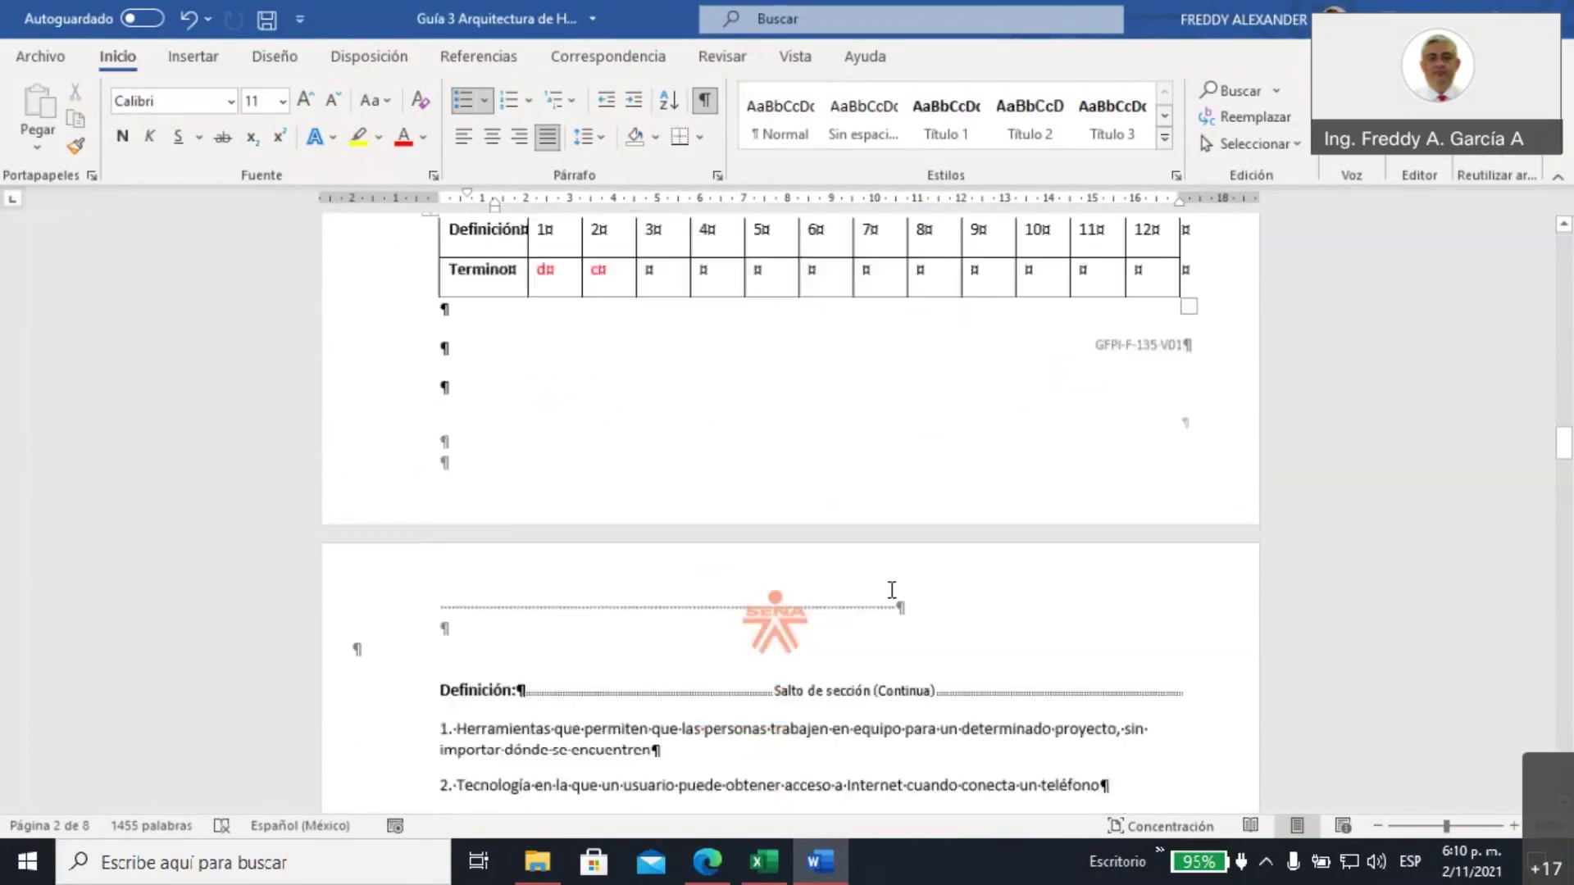
scroll(865, 557, down, 15)
scroll(865, 558, up, 8)
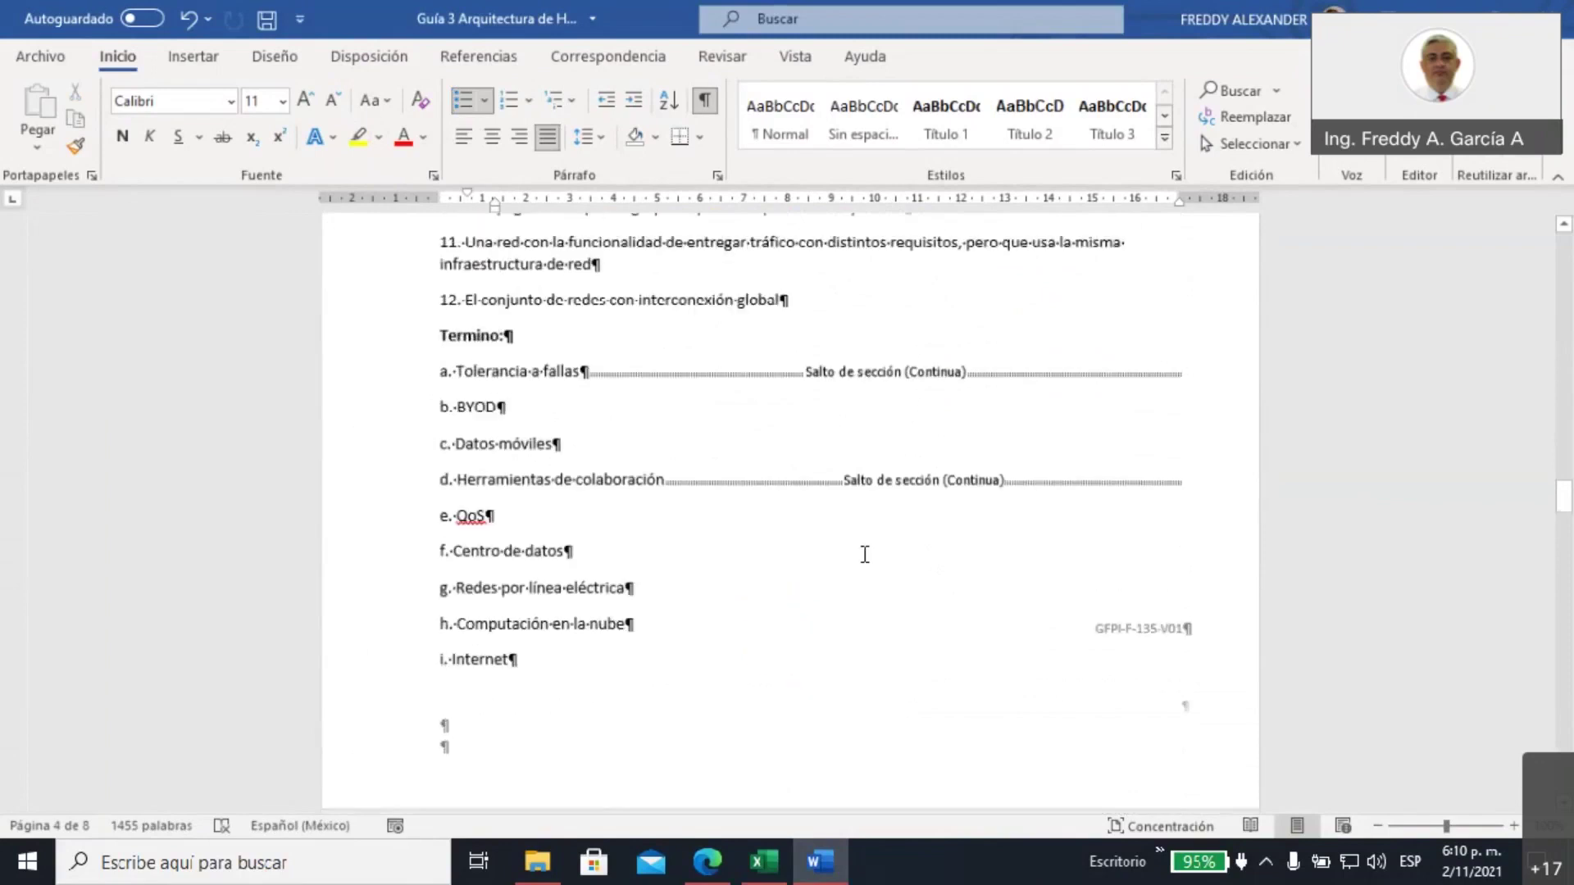
scroll(865, 555, up, 5)
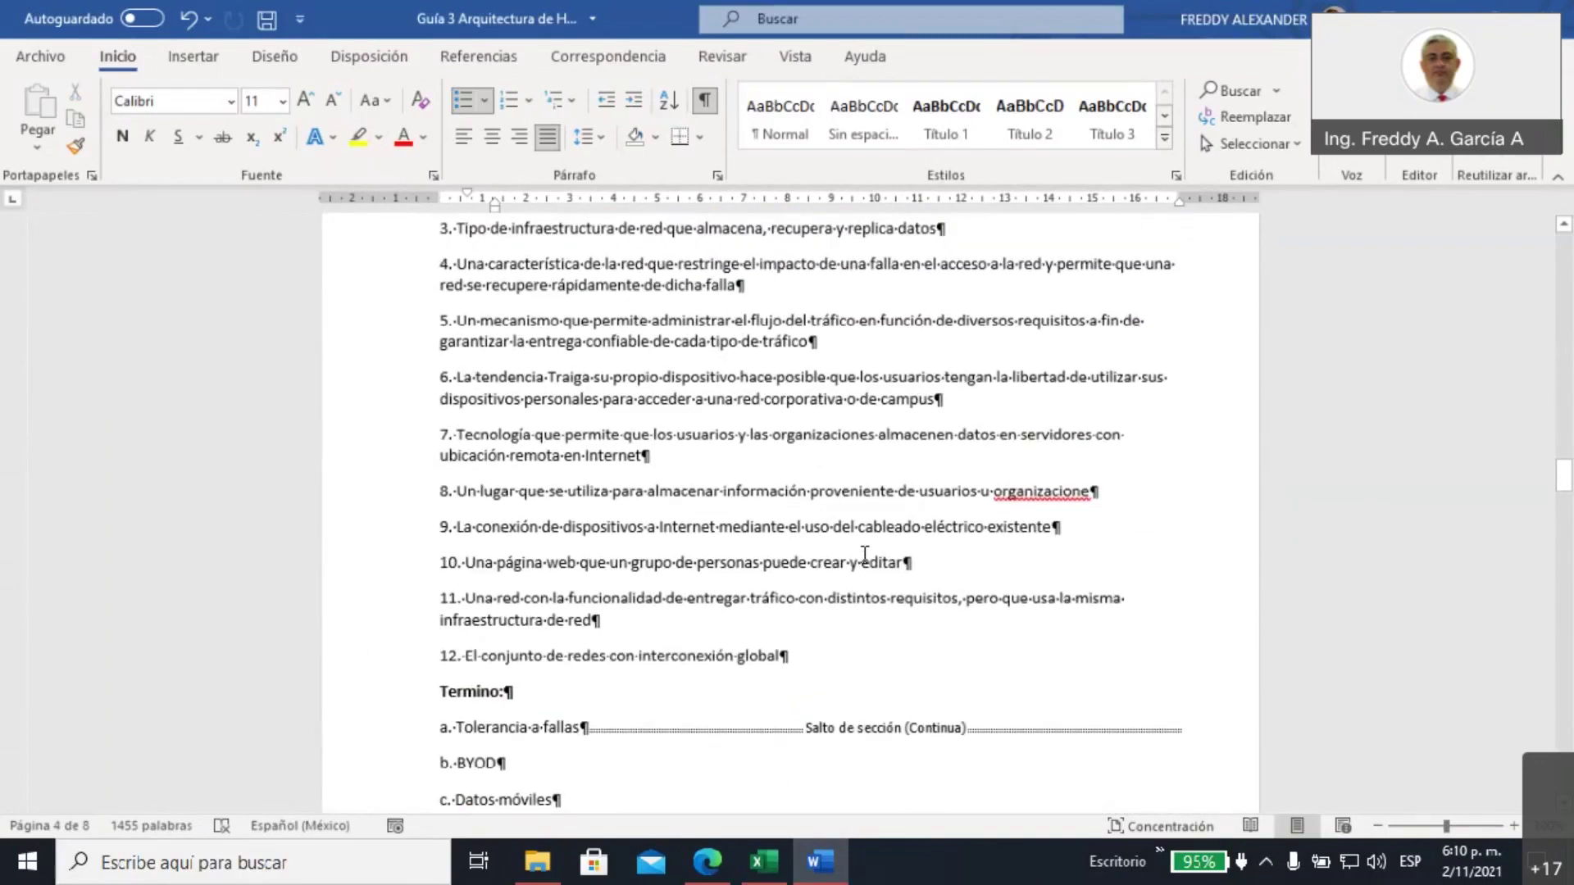
scroll(864, 555, up, 2)
scroll(527, 606, down, 2)
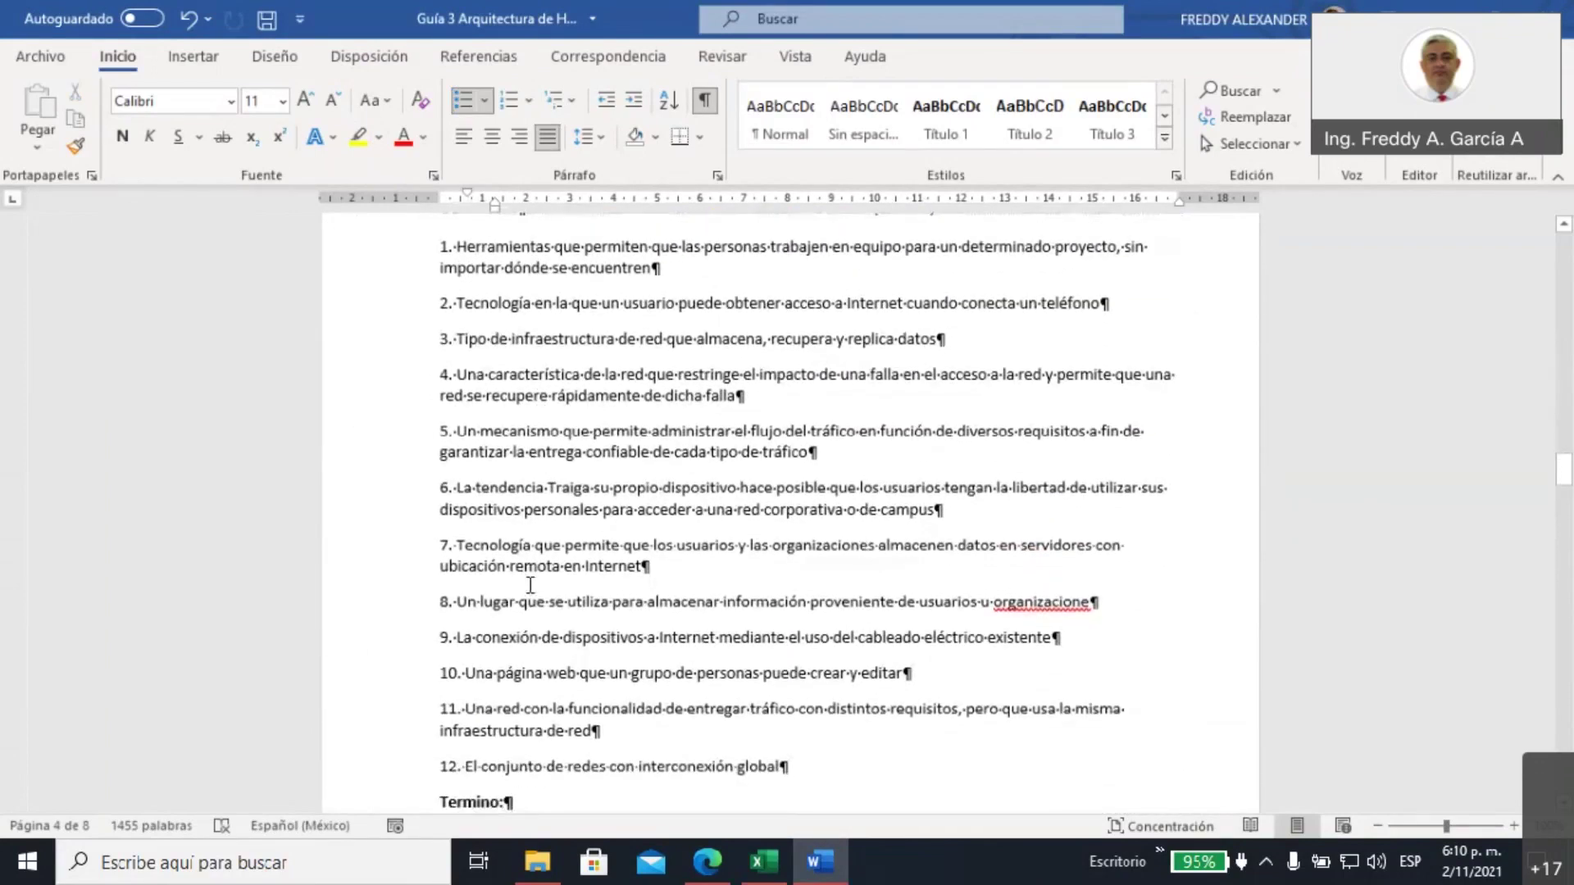
scroll(527, 606, down, 7)
scroll(486, 656, up, 2)
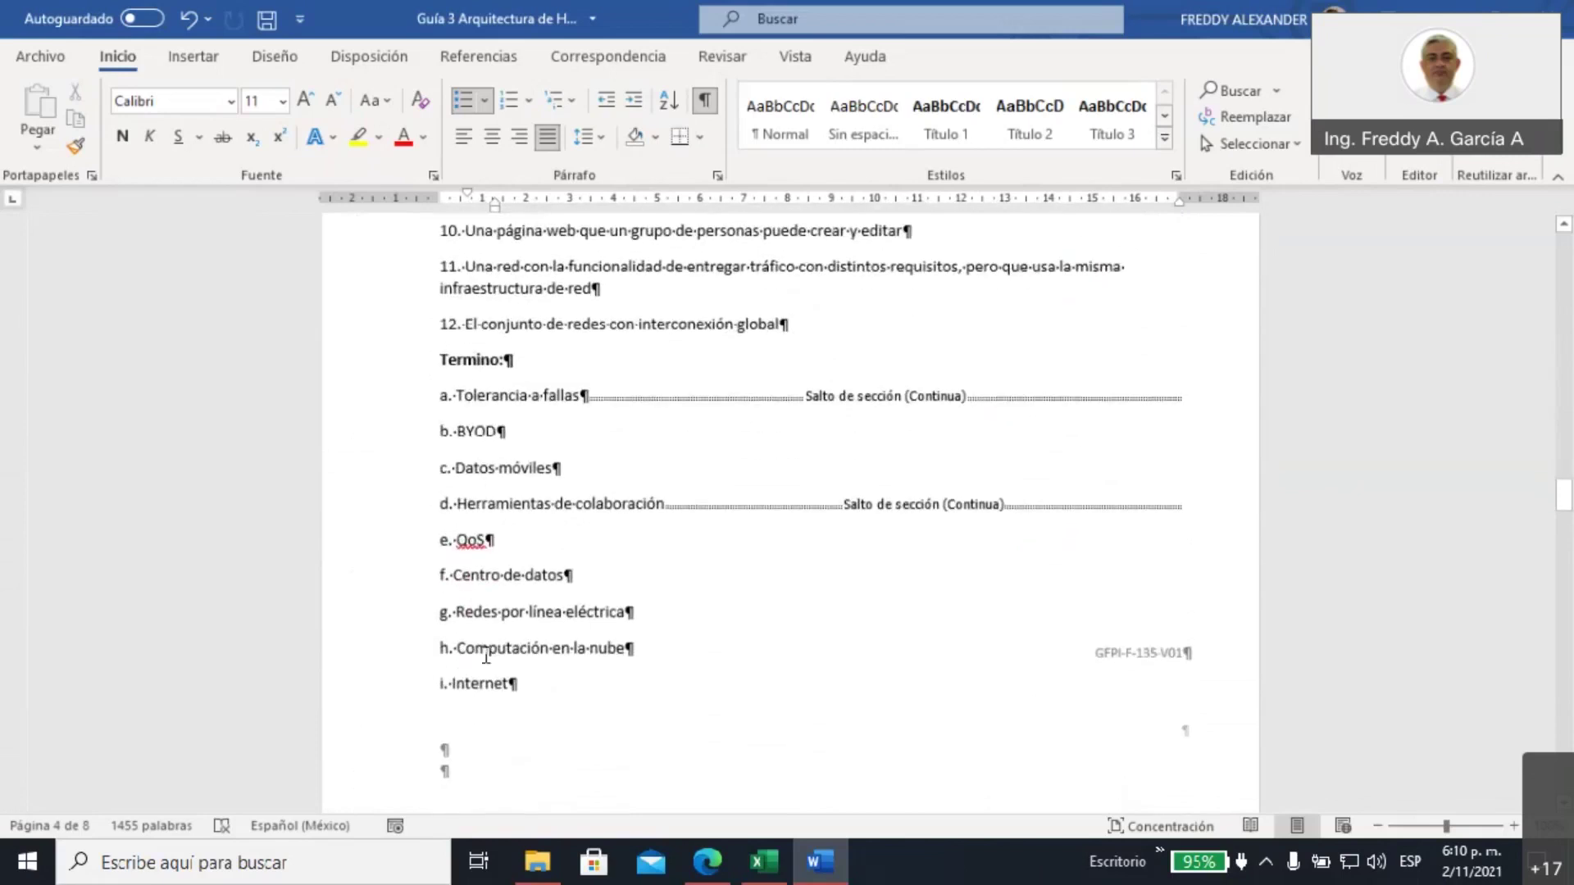
scroll(486, 656, down, 6)
scroll(517, 640, up, 1)
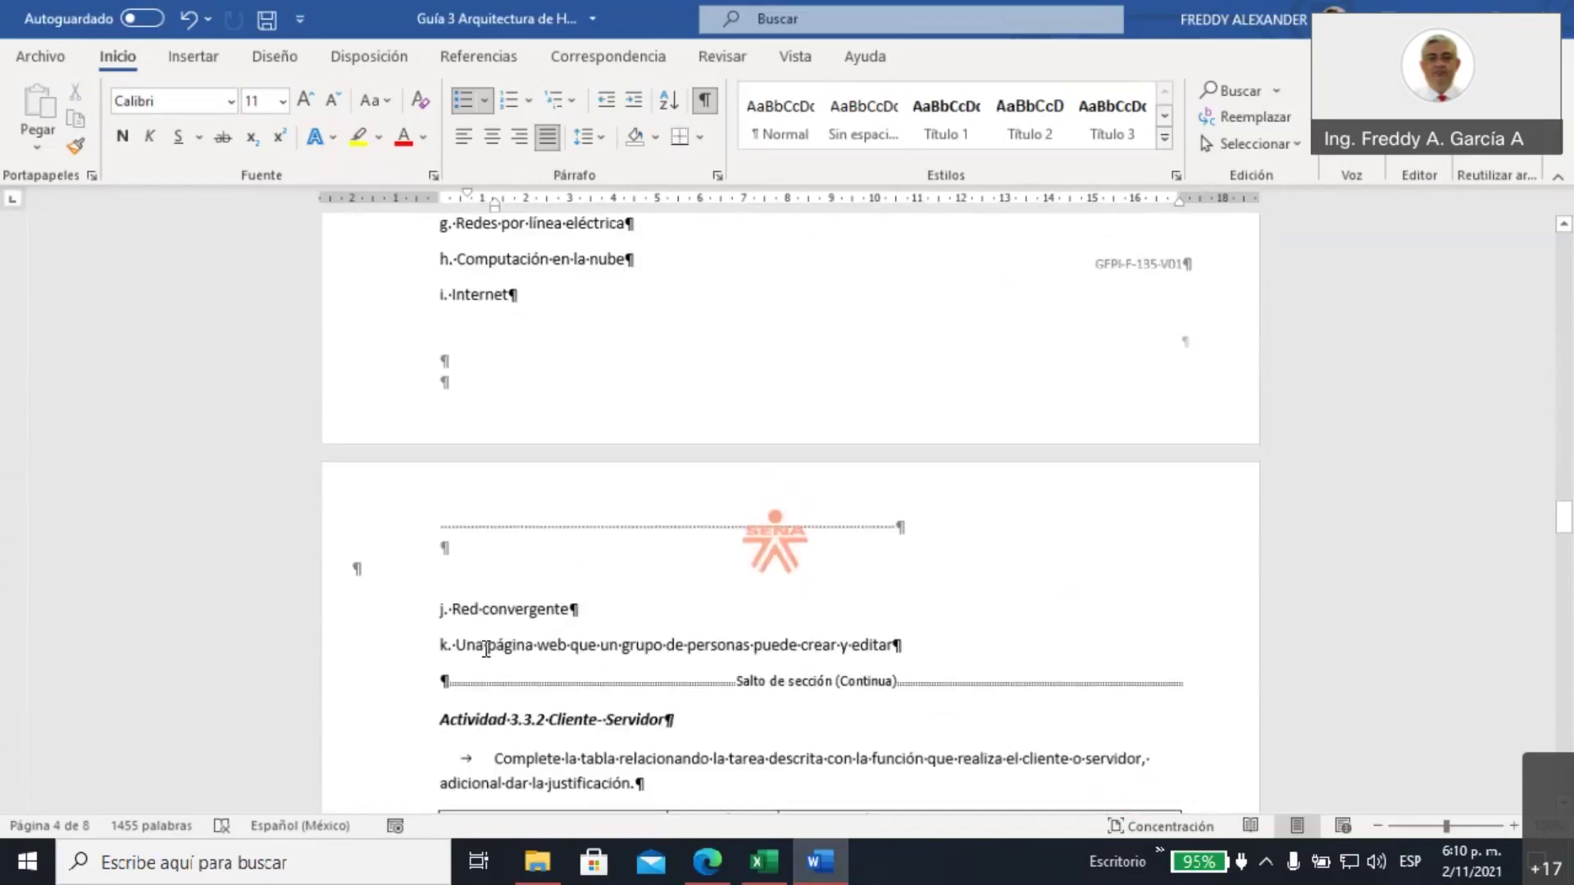
Look through the Actividad 3.3.2 Cliente-Servidor table and the Actividad 3.4.1 CCTV section
scroll(653, 636, down, 3)
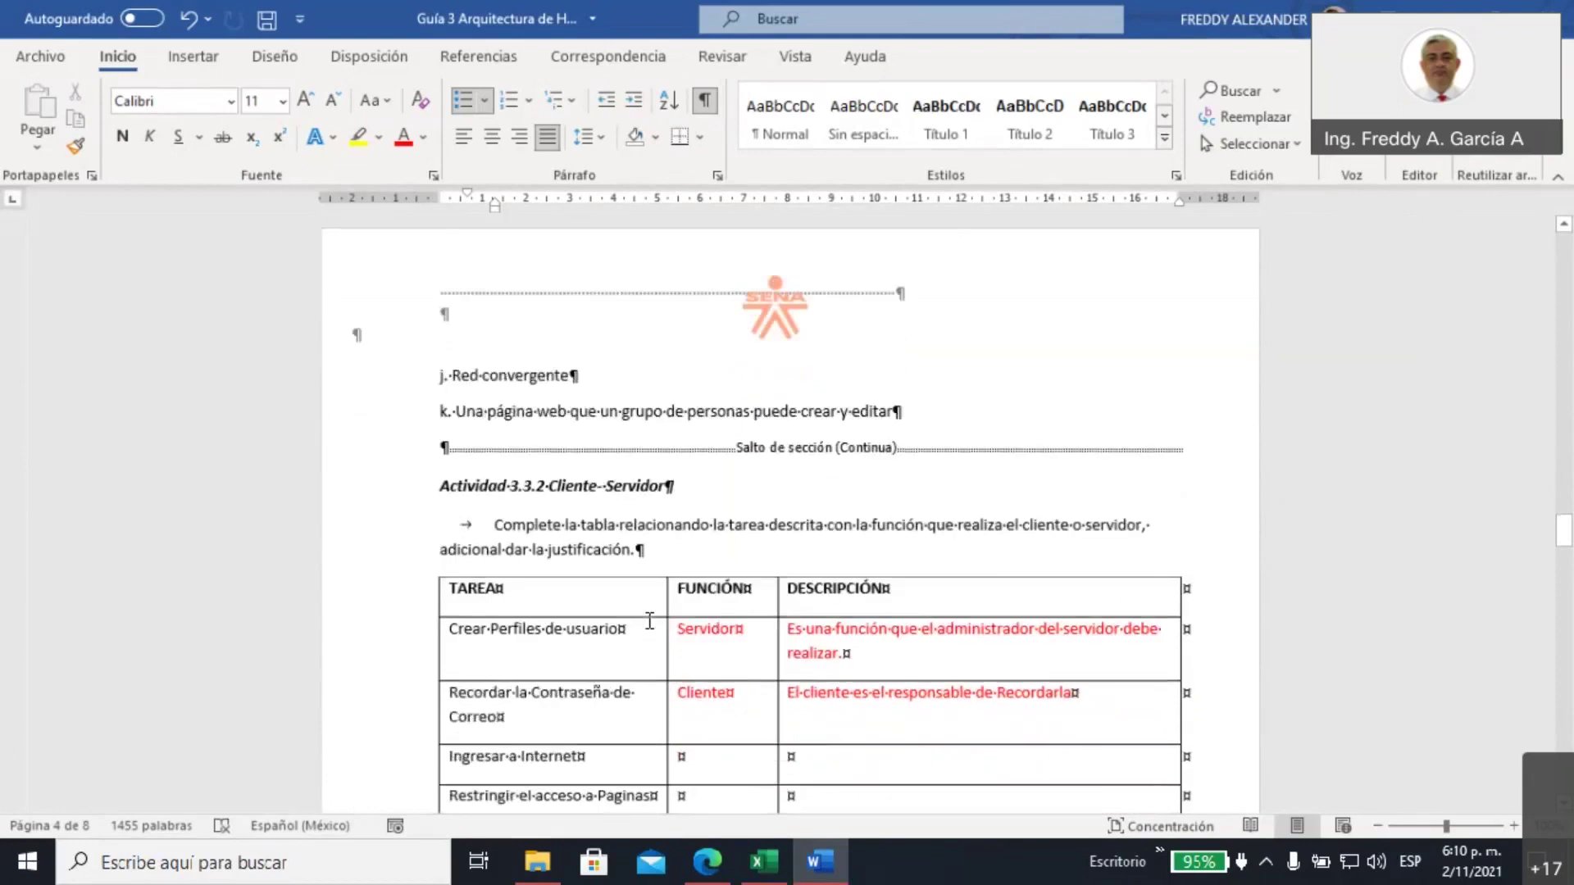
scroll(649, 618, down, 12)
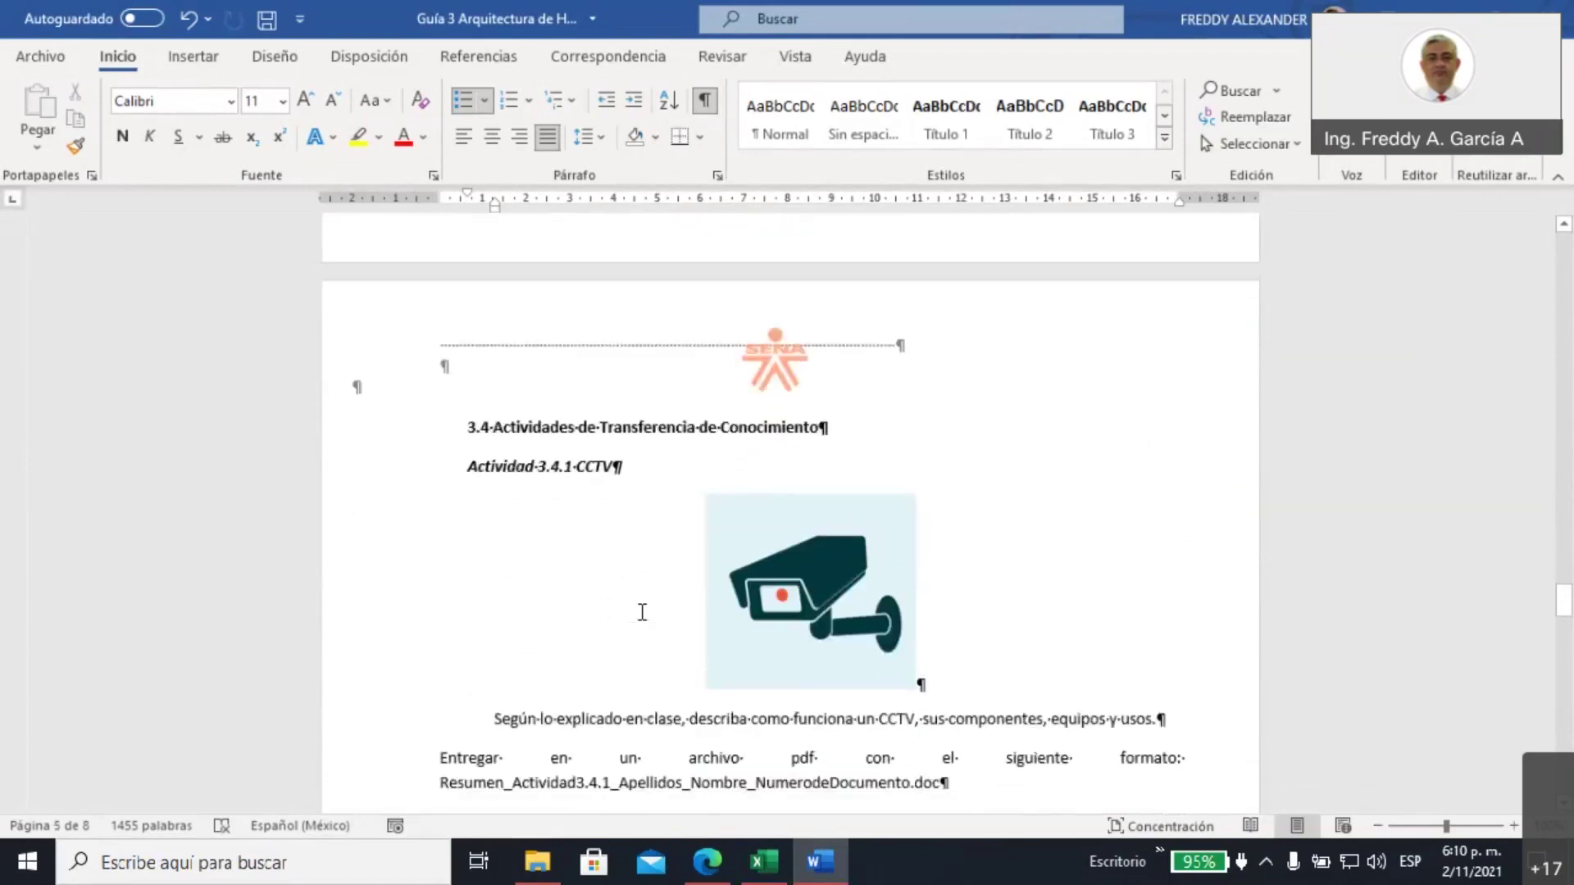
scroll(641, 612, down, 4)
scroll(640, 613, up, 10)
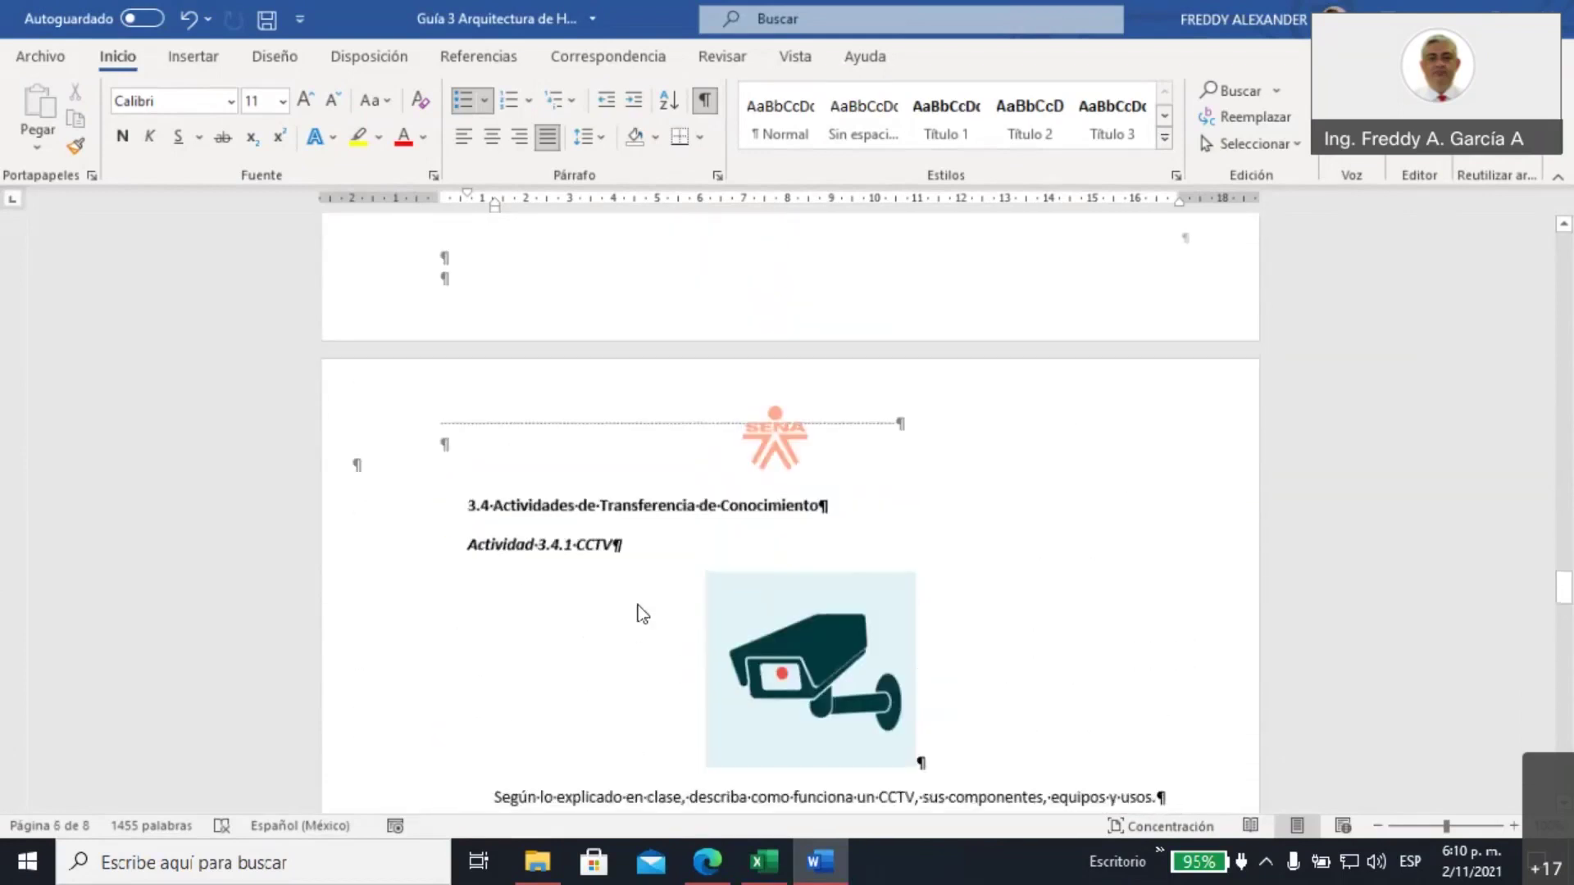
scroll(1352, 212, up, 4)
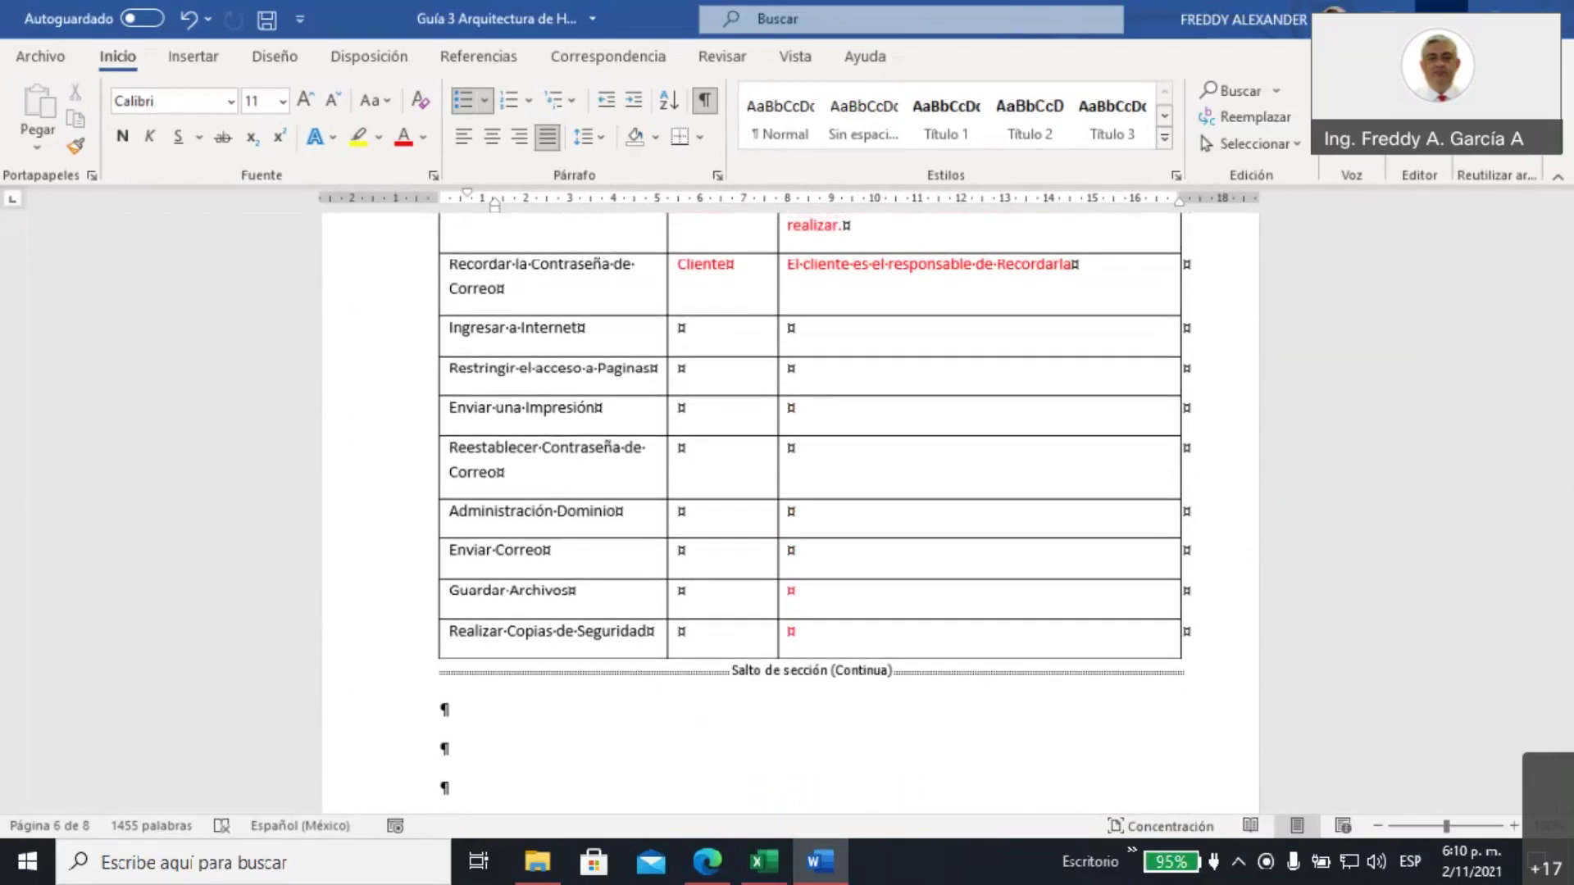
Switch to the Infraestructura Jamboard in the browser and set the pen colour to green
key(alt+Tab)
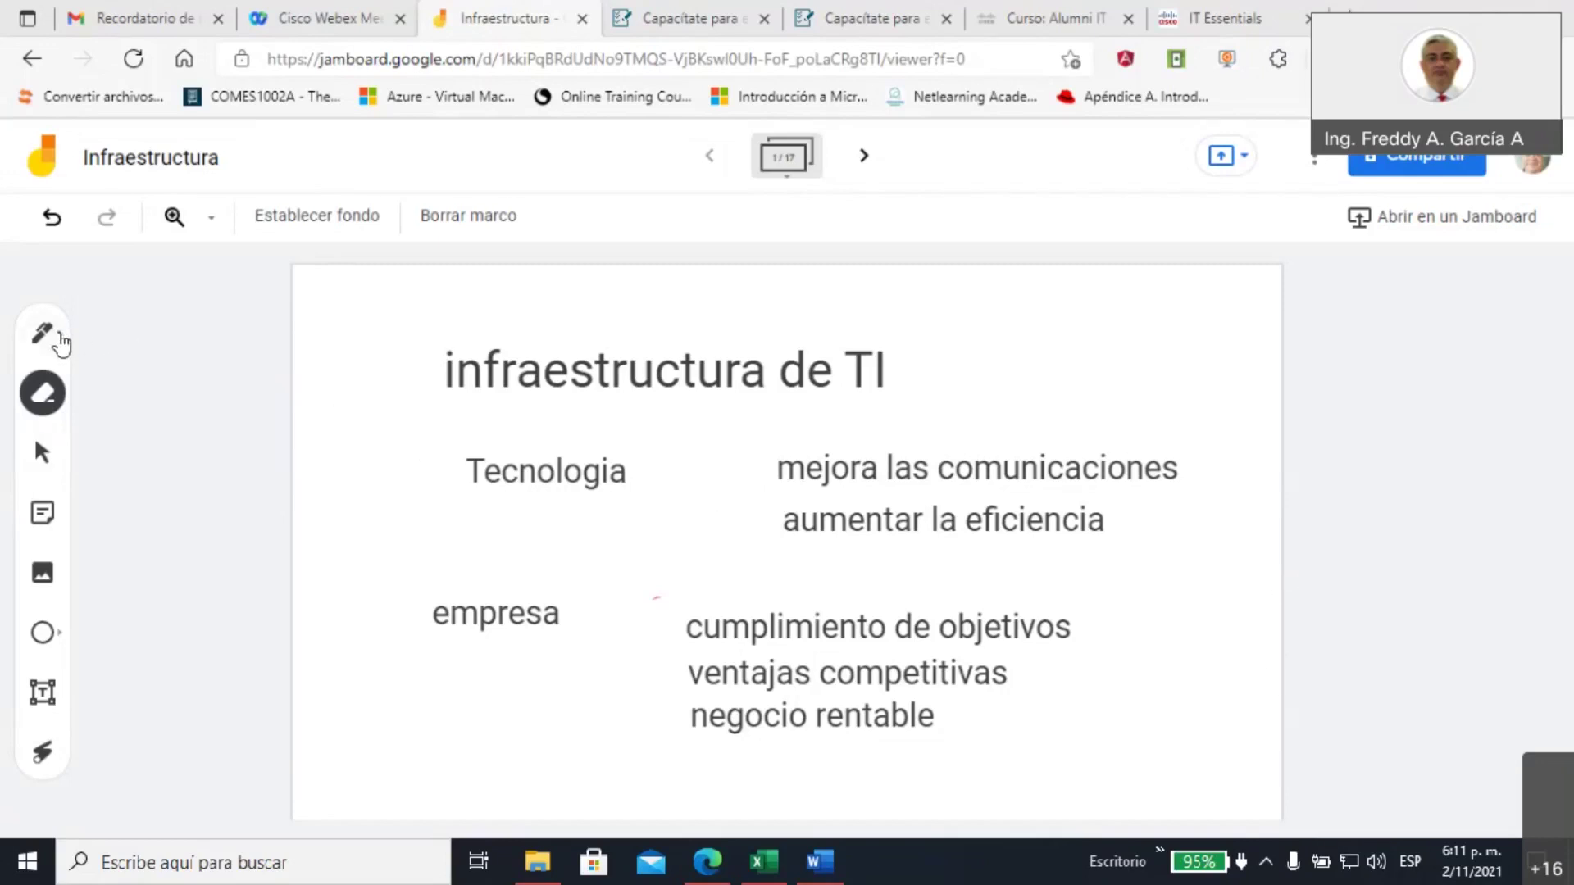
click(59, 342)
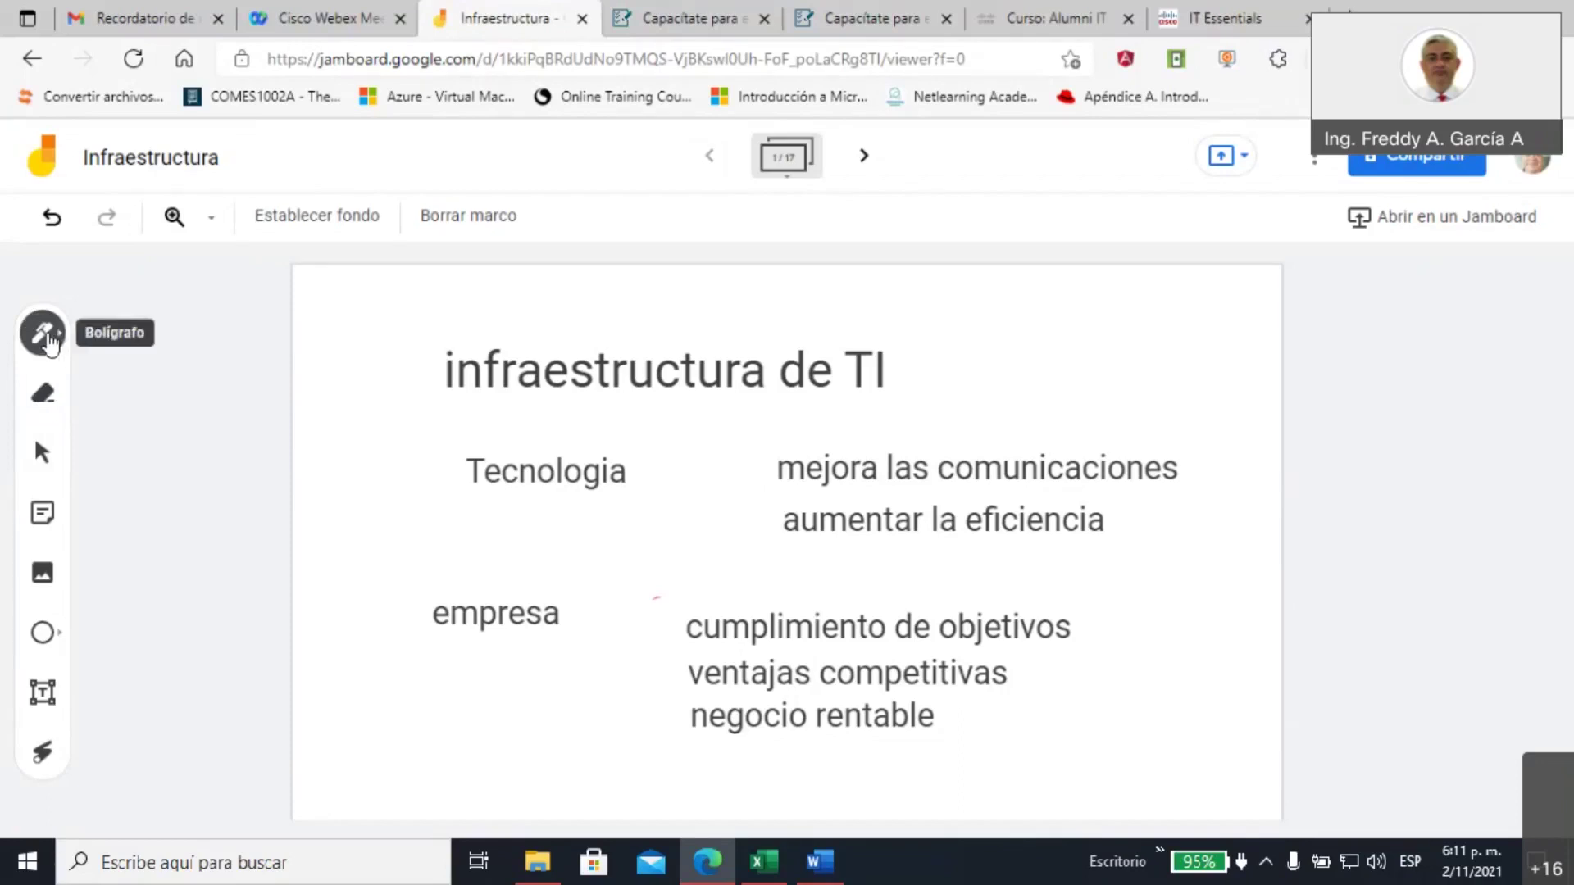
click(63, 335)
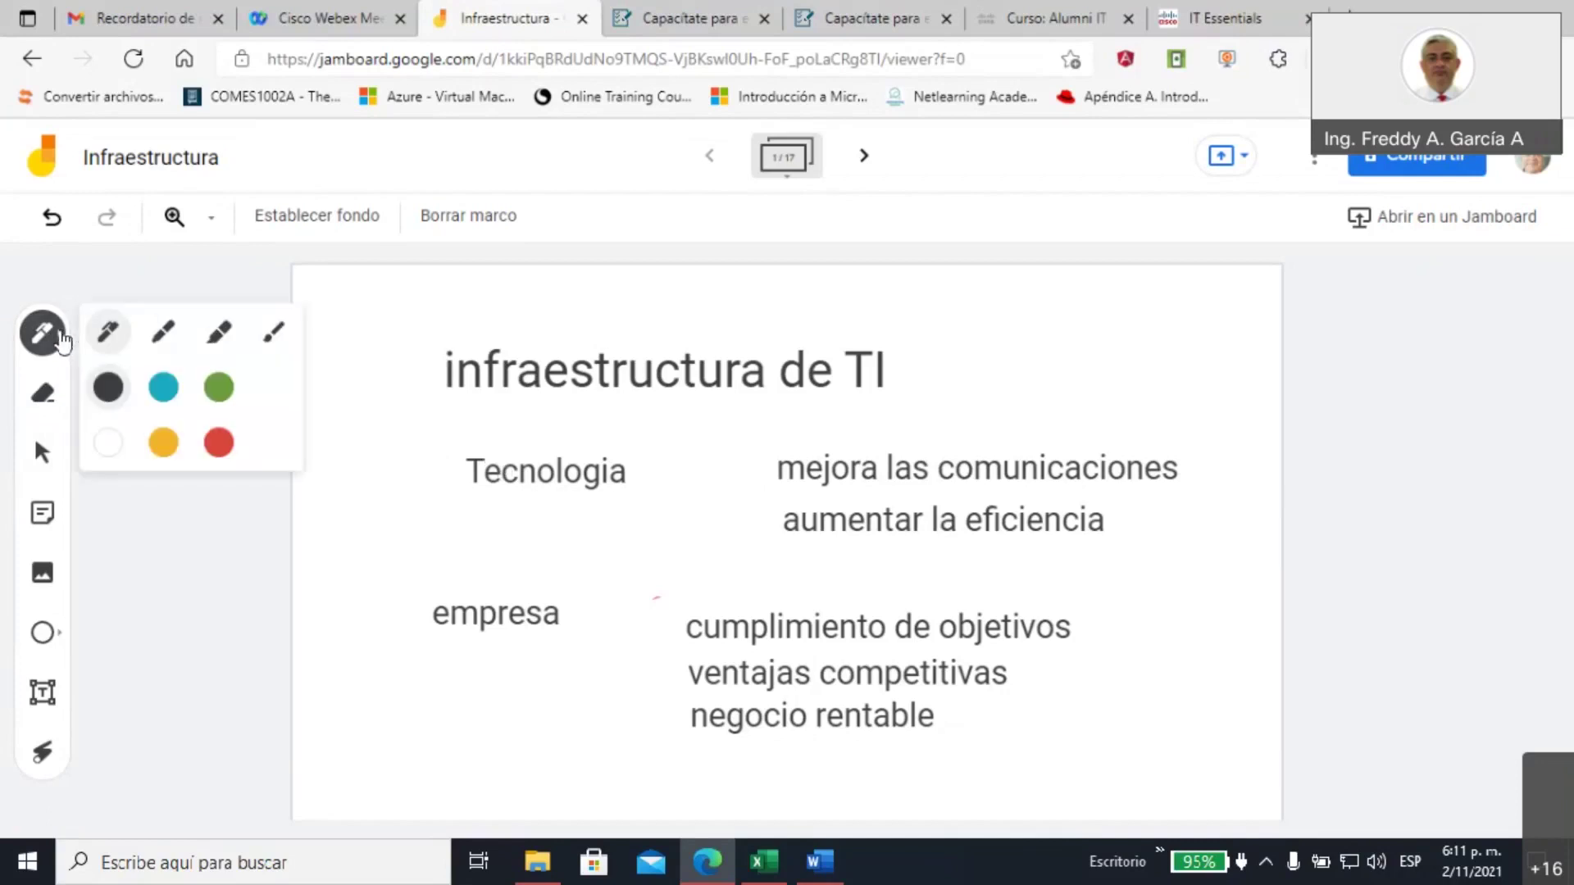
click(218, 387)
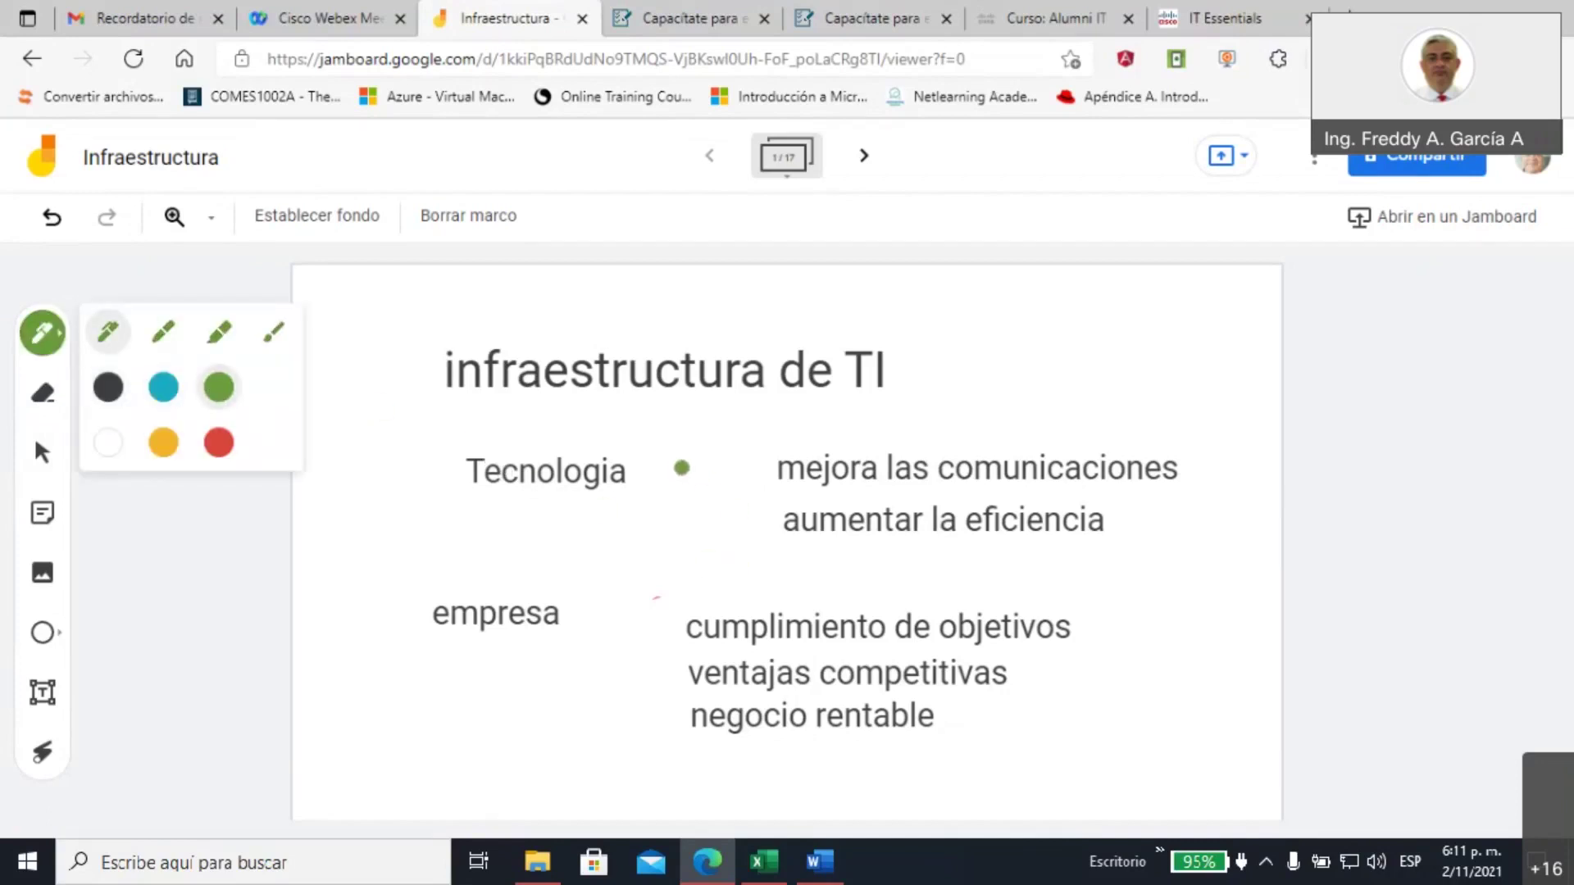